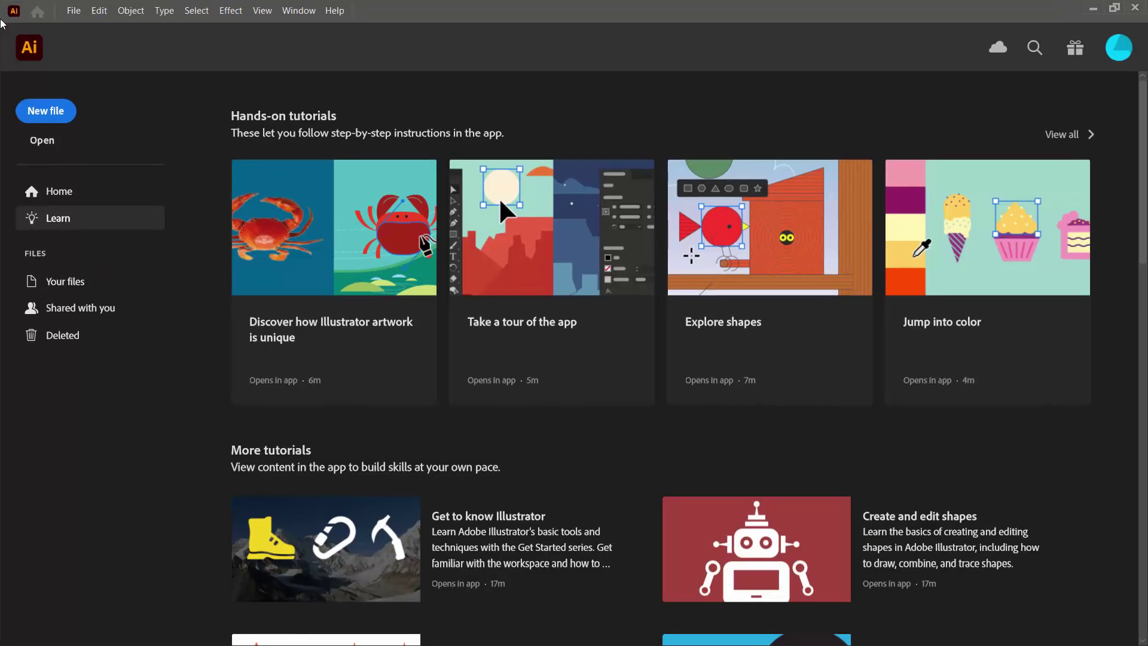
- Bring up the recently opened files list from the Home screen
click(71, 14)
mouse_move(135, 64)
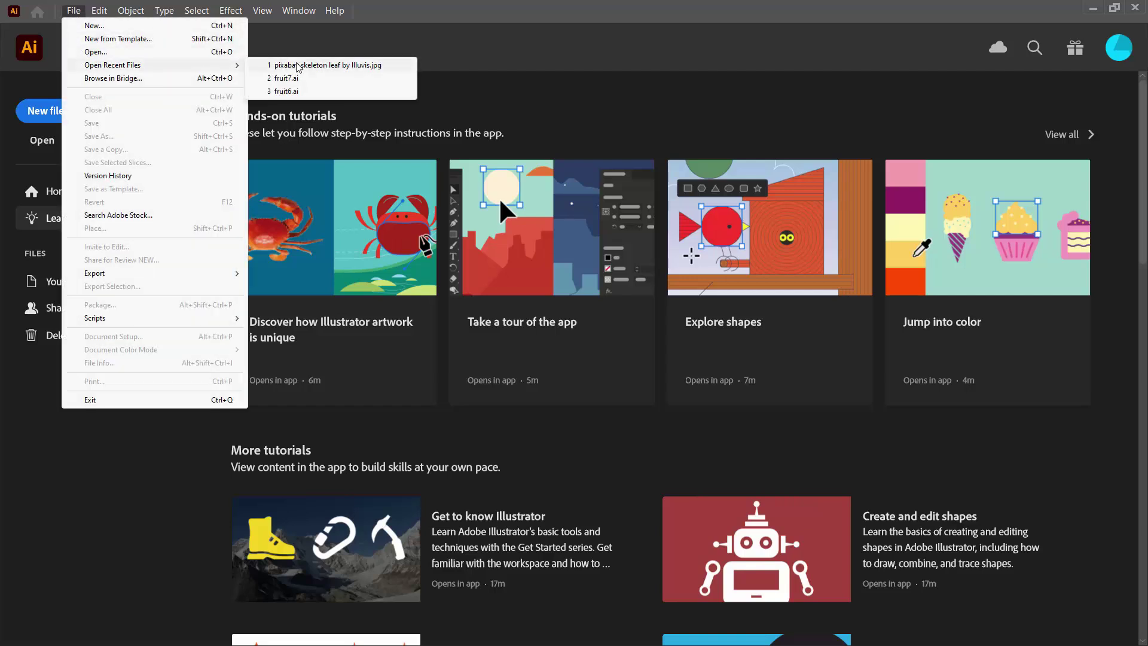
- Open the skeleton leaf JPG, hide the Brushes panel, and Image Trace the photo
click(297, 65)
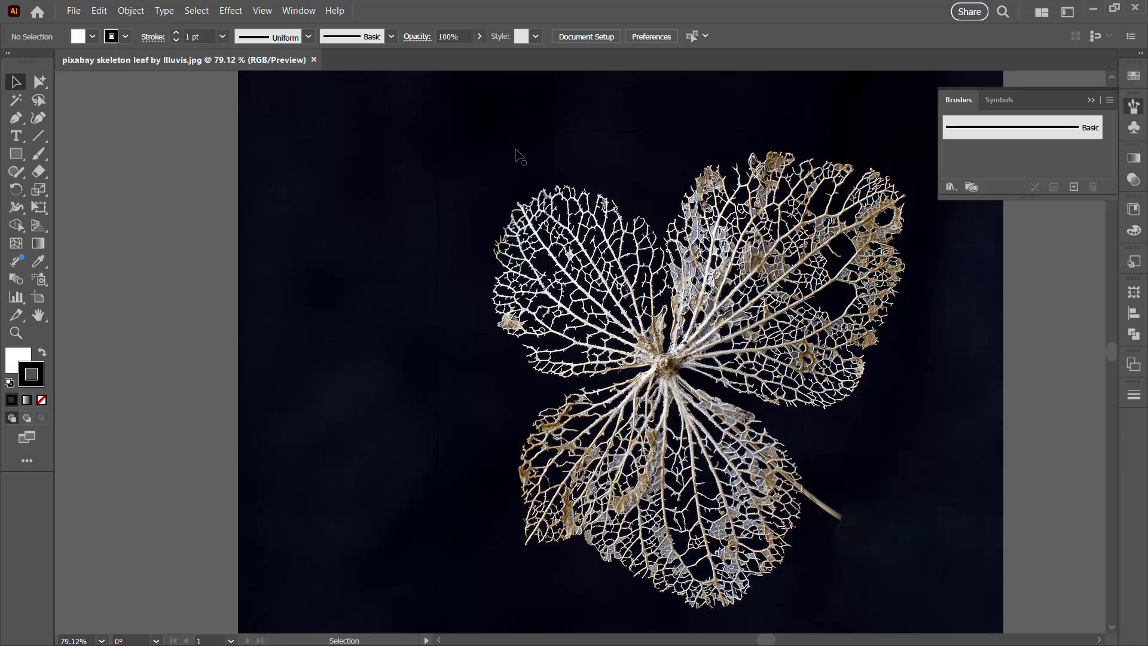
click(1091, 100)
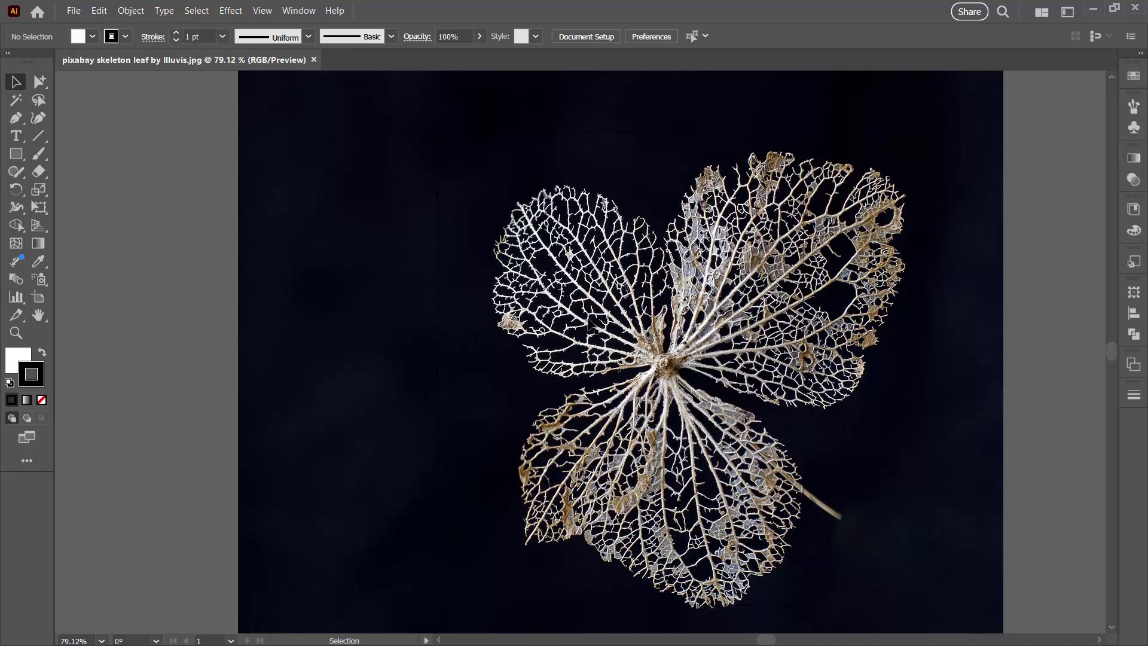
click(592, 323)
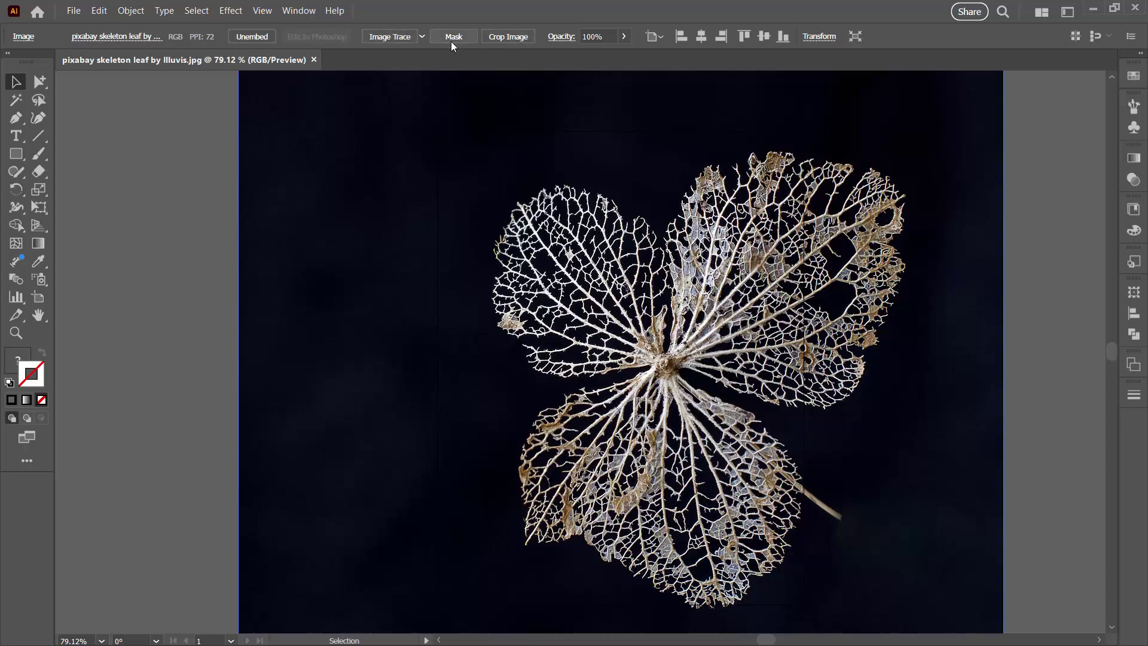
click(387, 36)
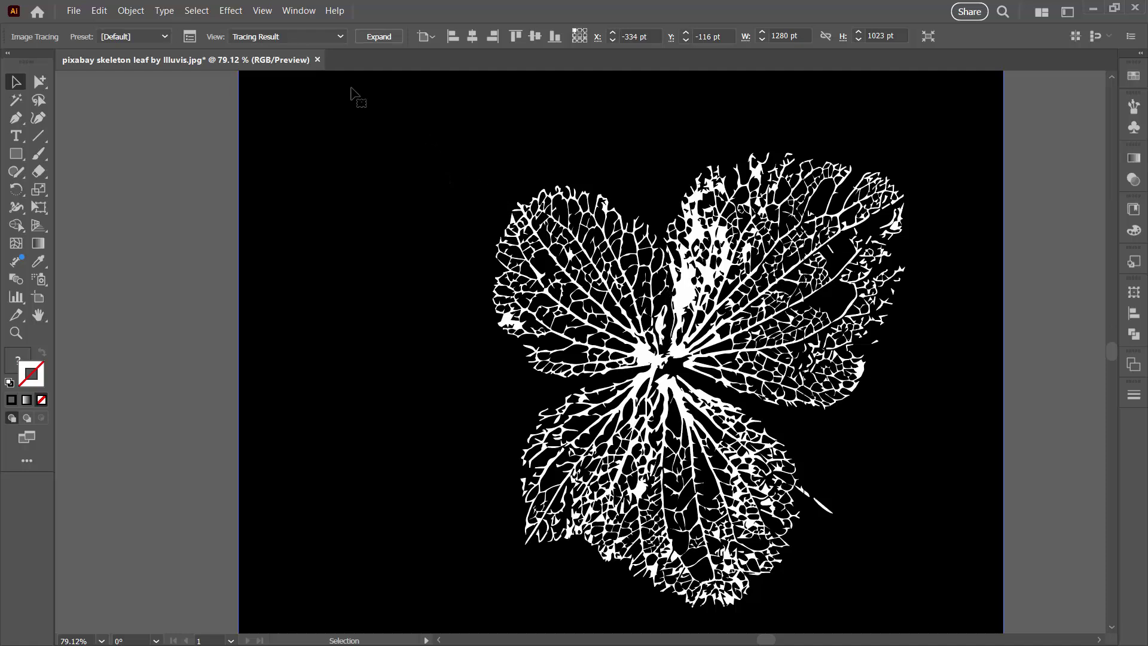
- In Image Trace advanced options, turn Preview off, Paths and Corners to 100%, Noise to 3 px
click(187, 37)
click(298, 10)
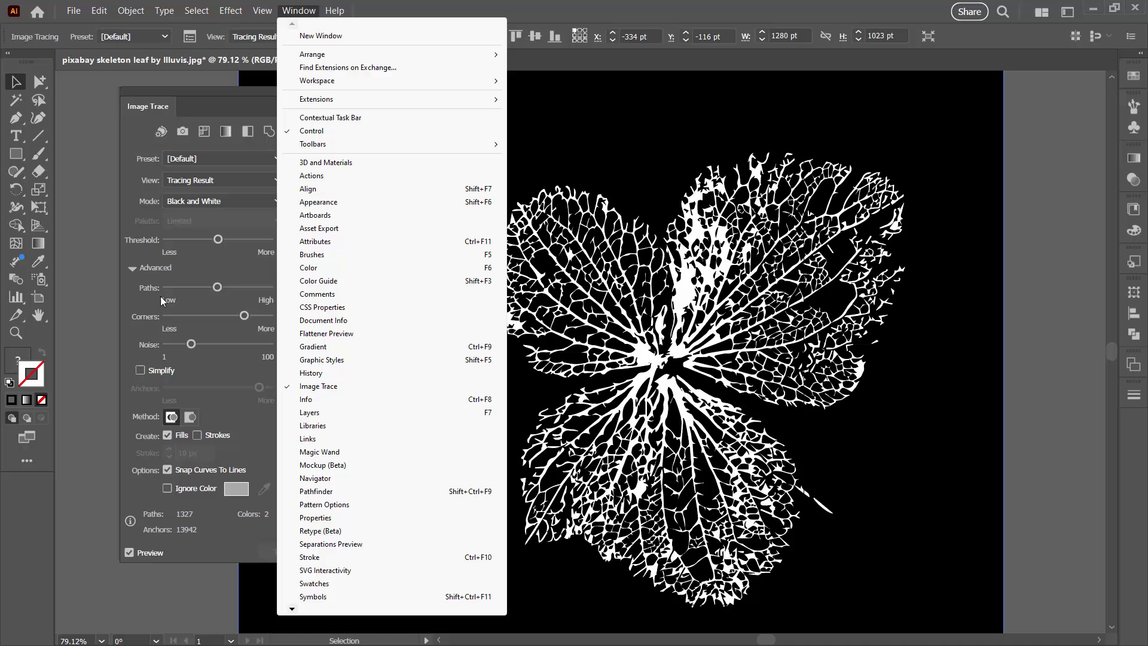
click(153, 72)
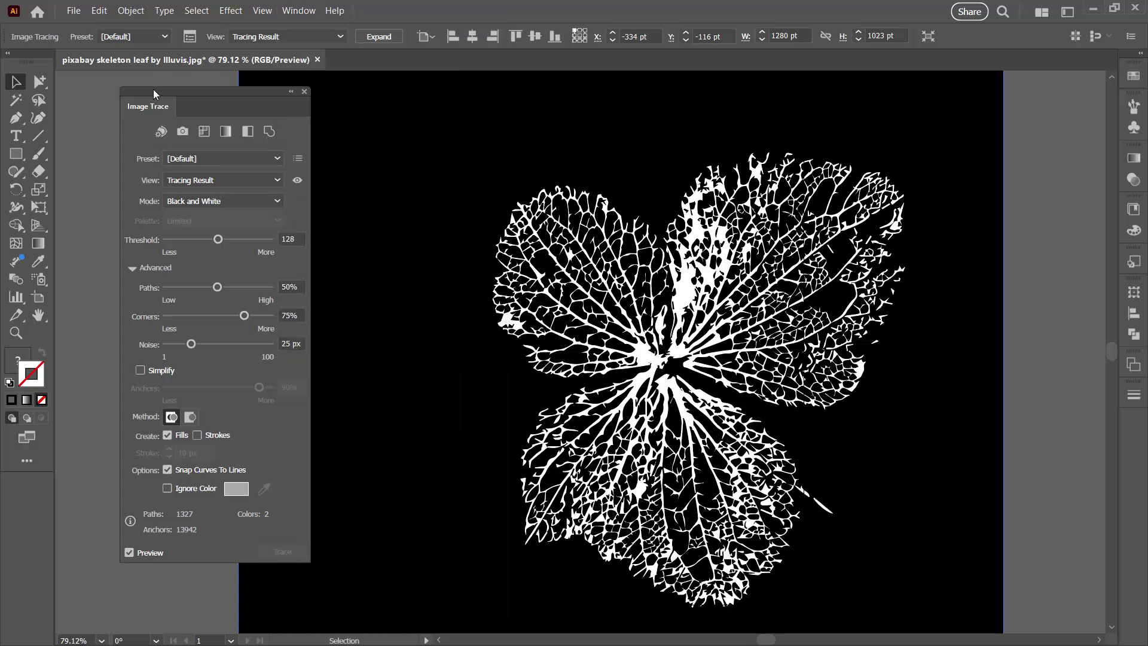
click(131, 267)
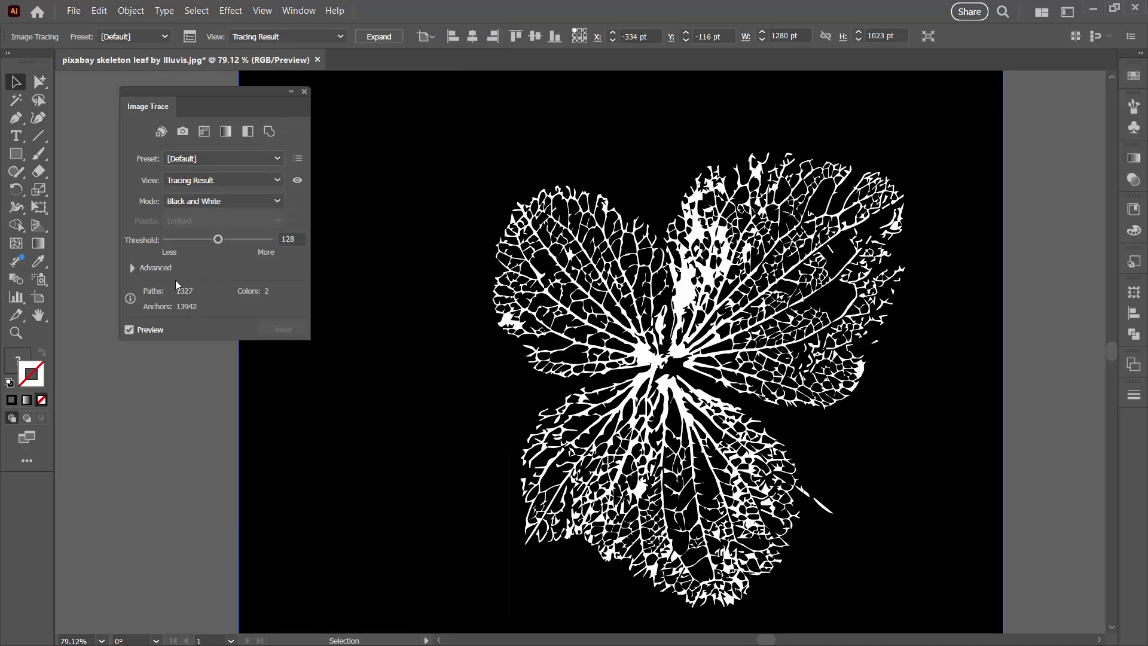
click(131, 267)
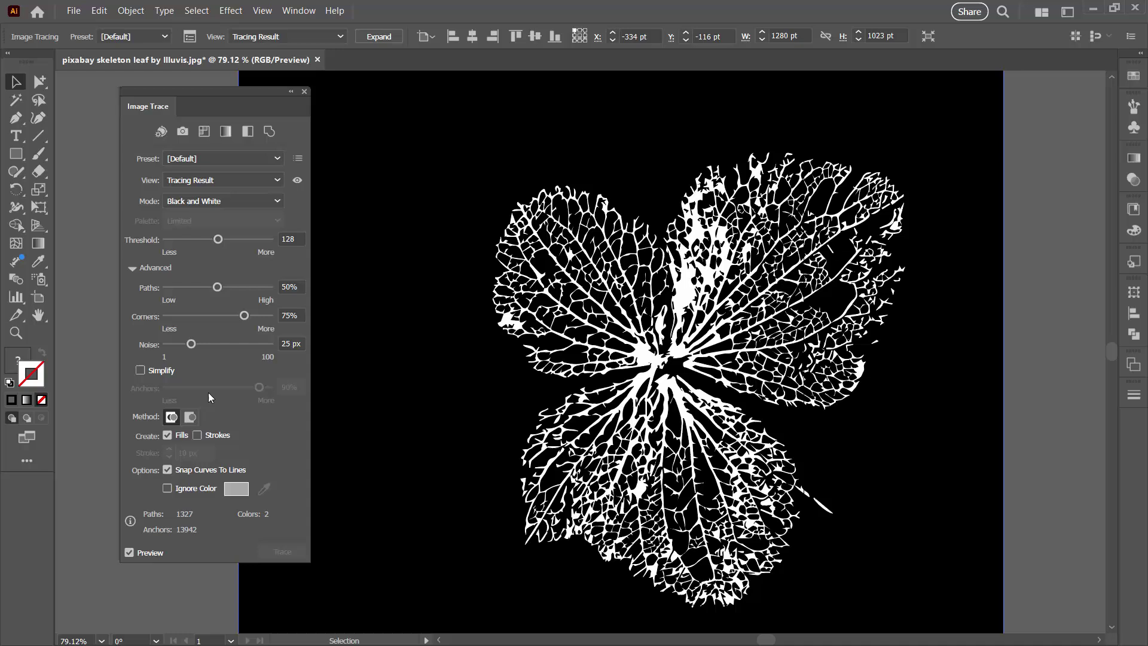
click(130, 551)
drag(217, 287, 277, 291)
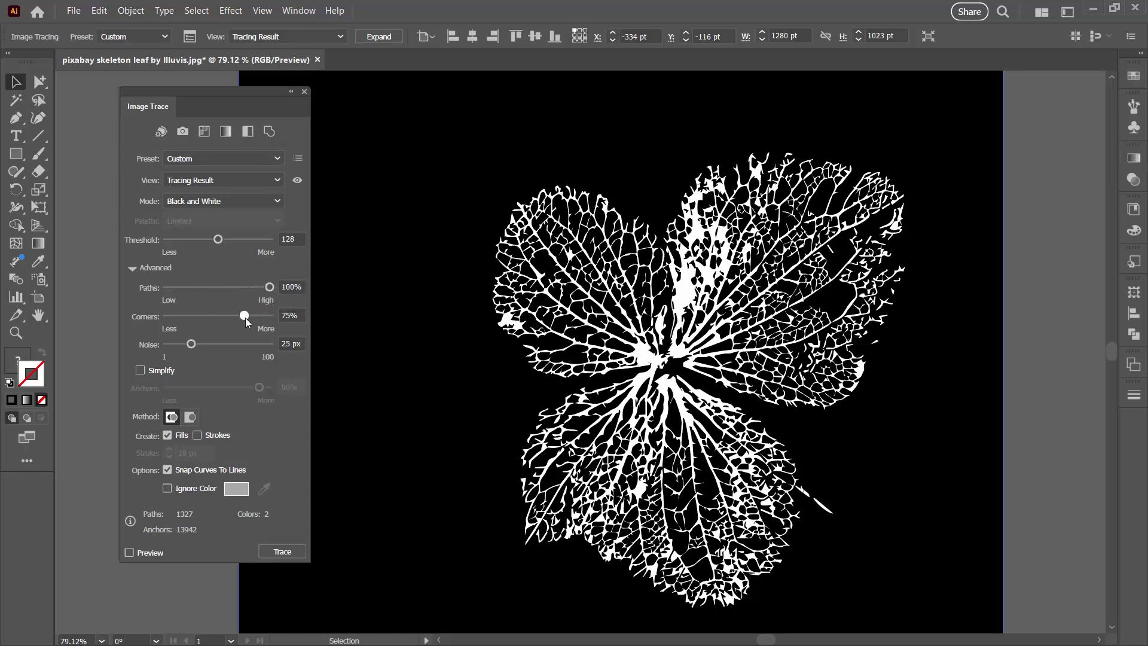
drag(191, 345, 168, 346)
- Turn trace Preview back on and tune the Threshold, settling at 107
click(129, 552)
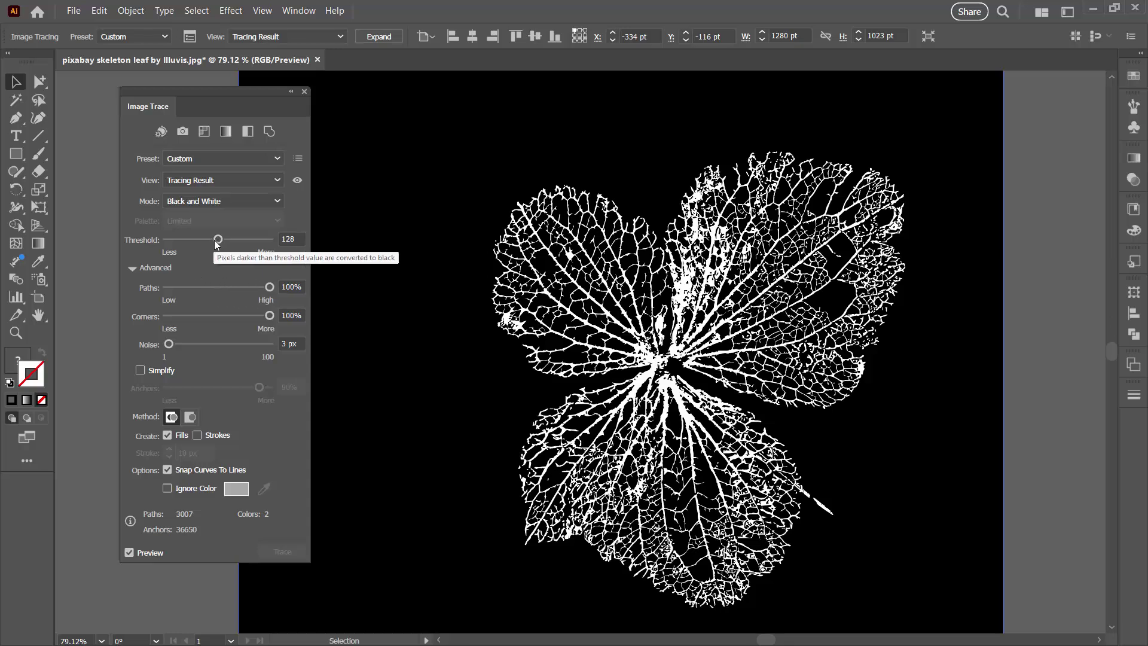
drag(218, 240, 234, 239)
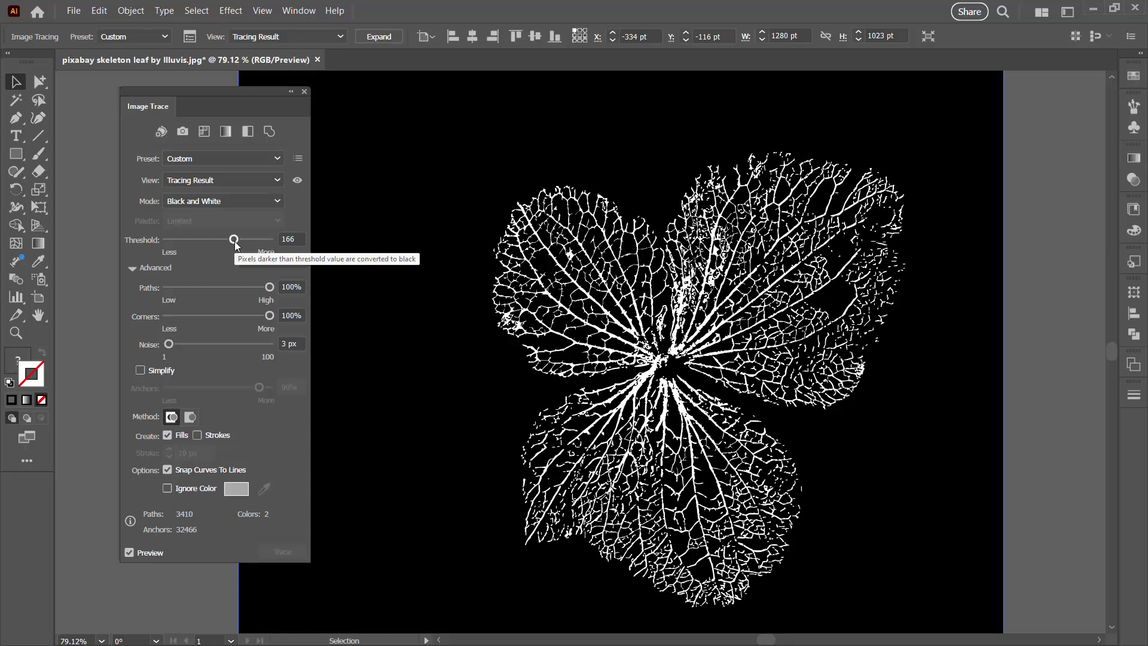
drag(233, 239, 213, 246)
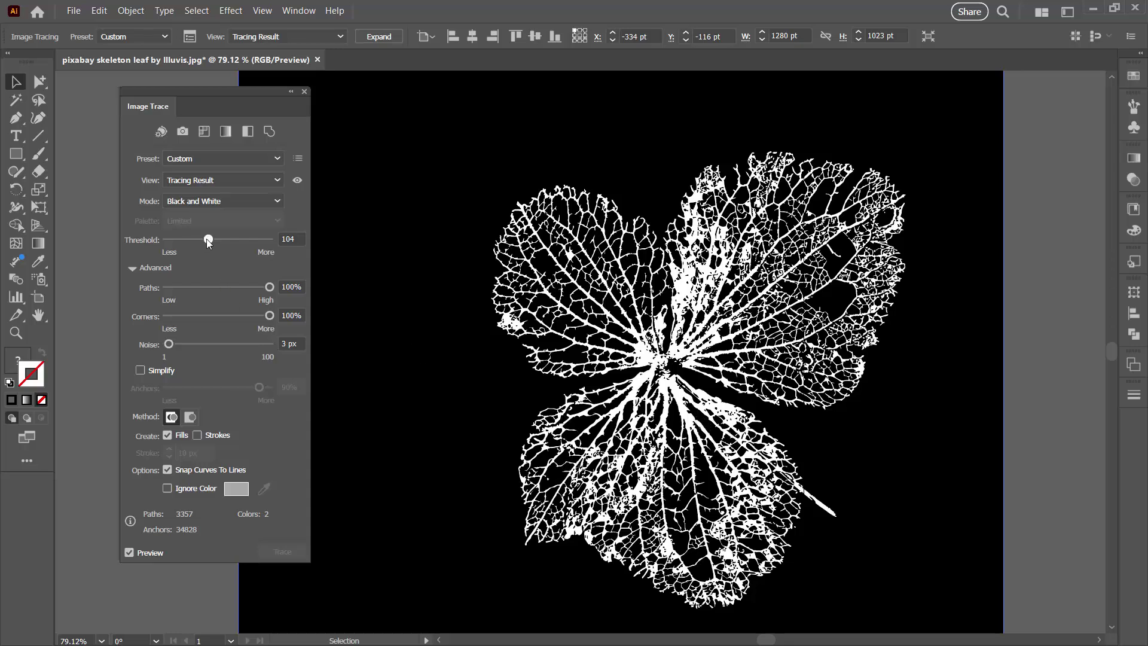
drag(207, 238, 209, 239)
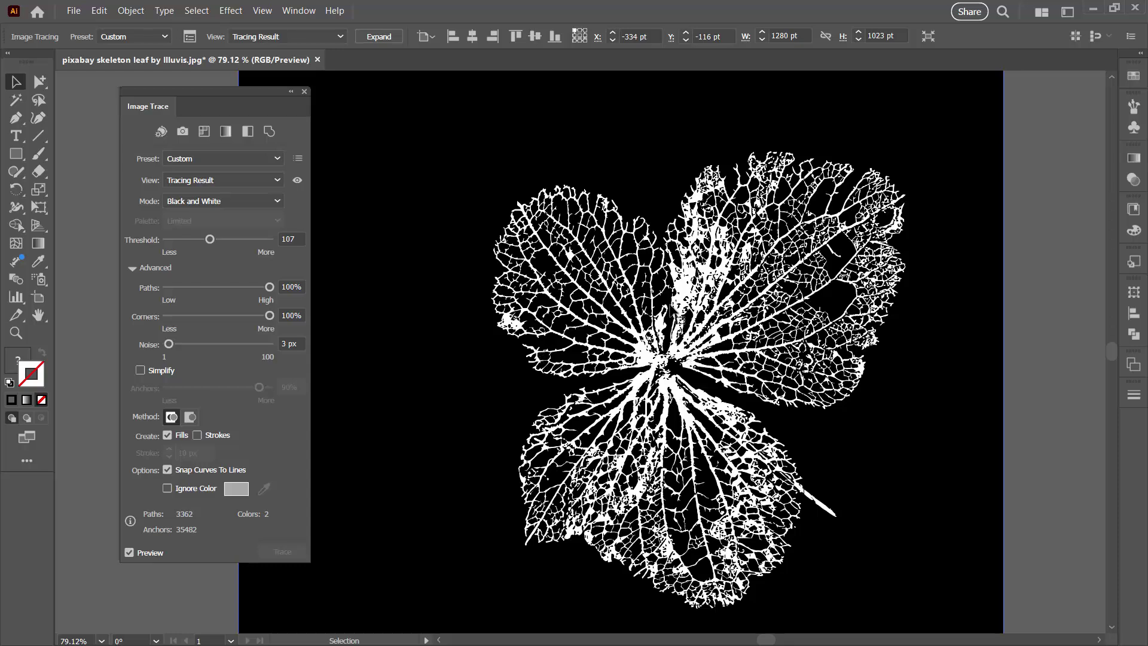
- Dismiss the Image Trace panel, expand the leaf trace into paths, and deselect it
click(303, 92)
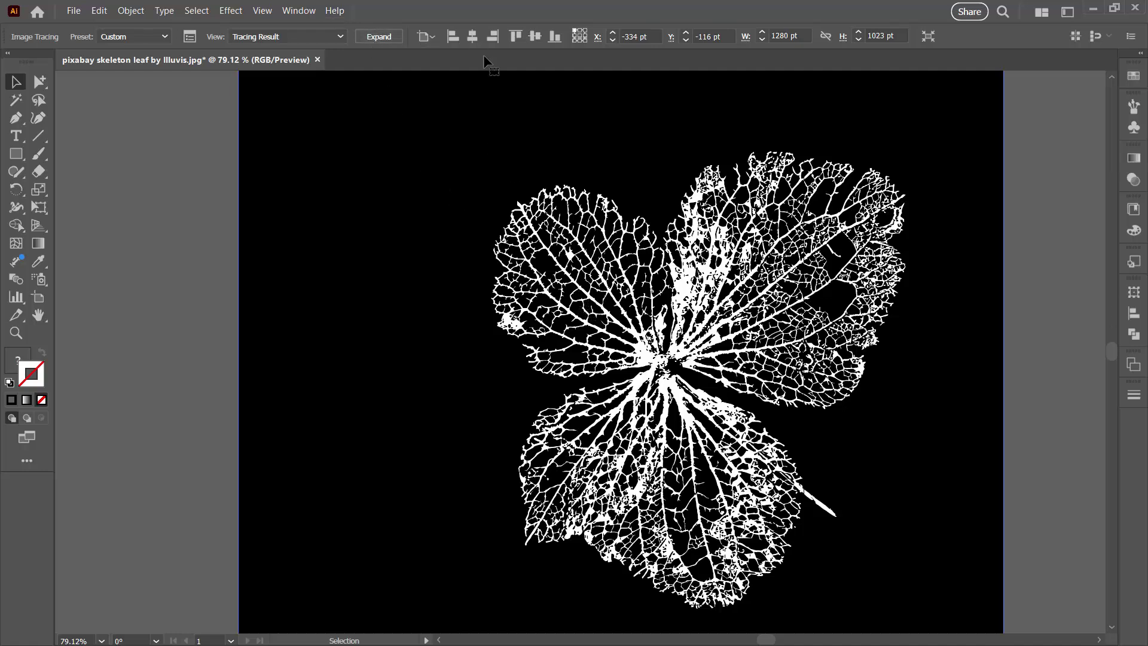
click(381, 36)
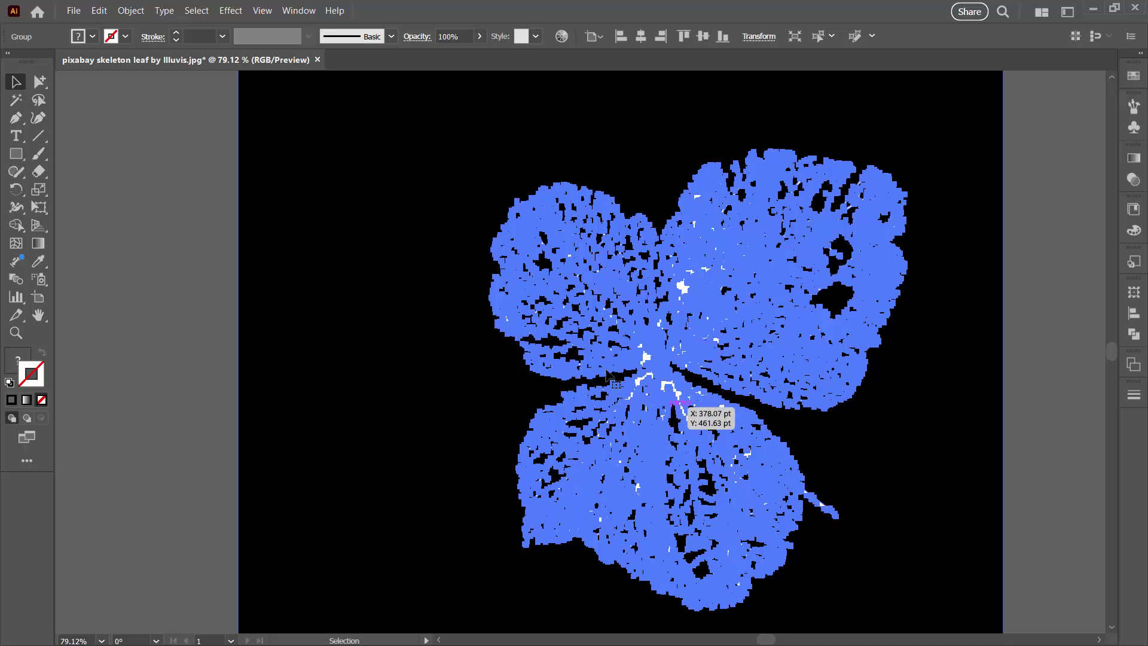
click(124, 191)
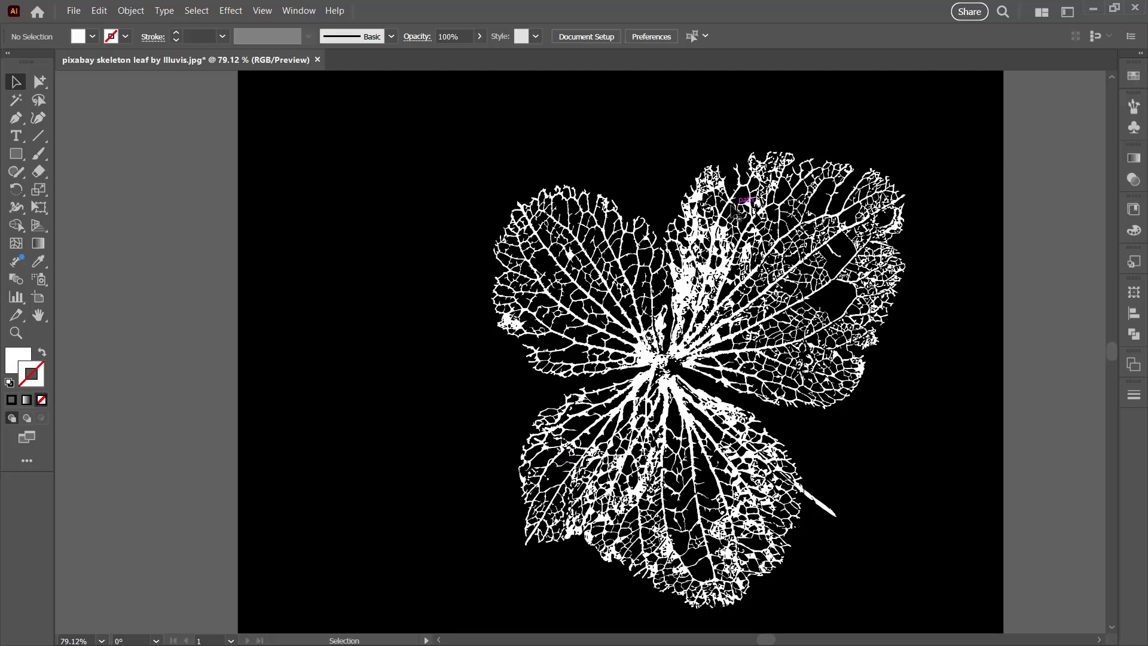
- Expand Layer 1 and its group in Layers (F7) and target the last Compound Path
key(F7)
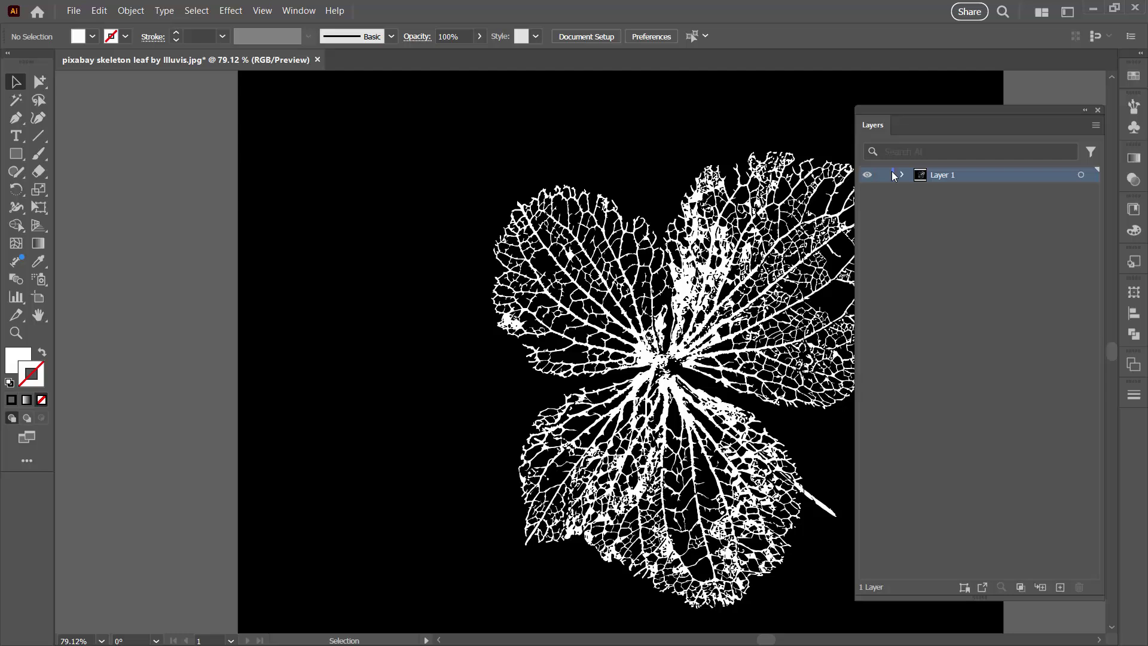
click(902, 174)
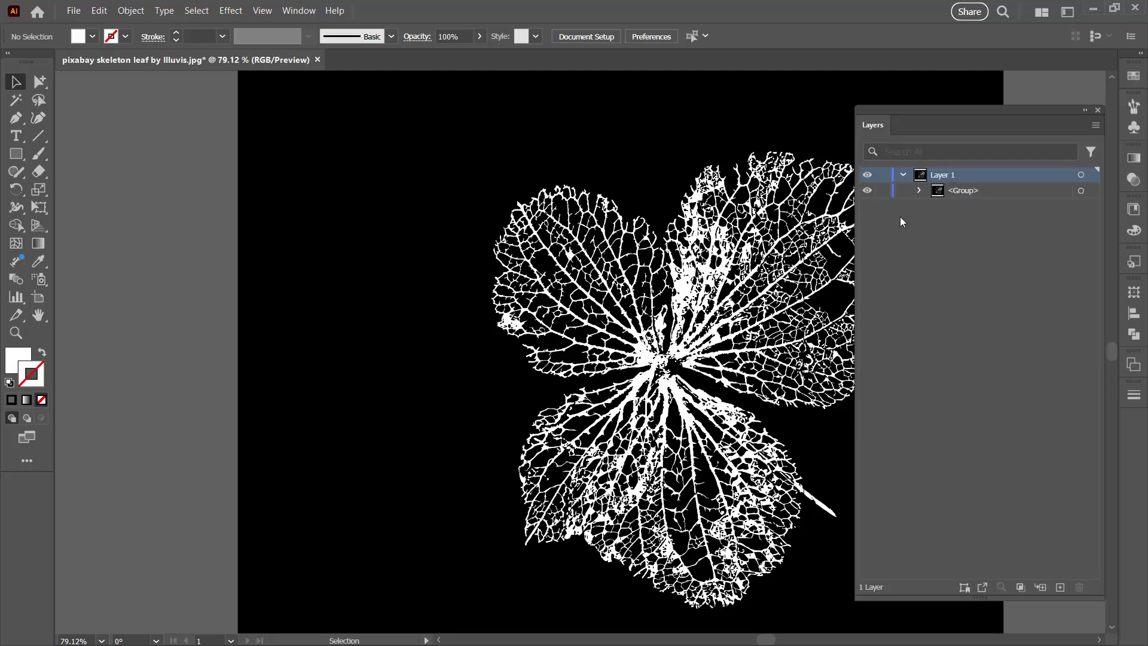
click(919, 190)
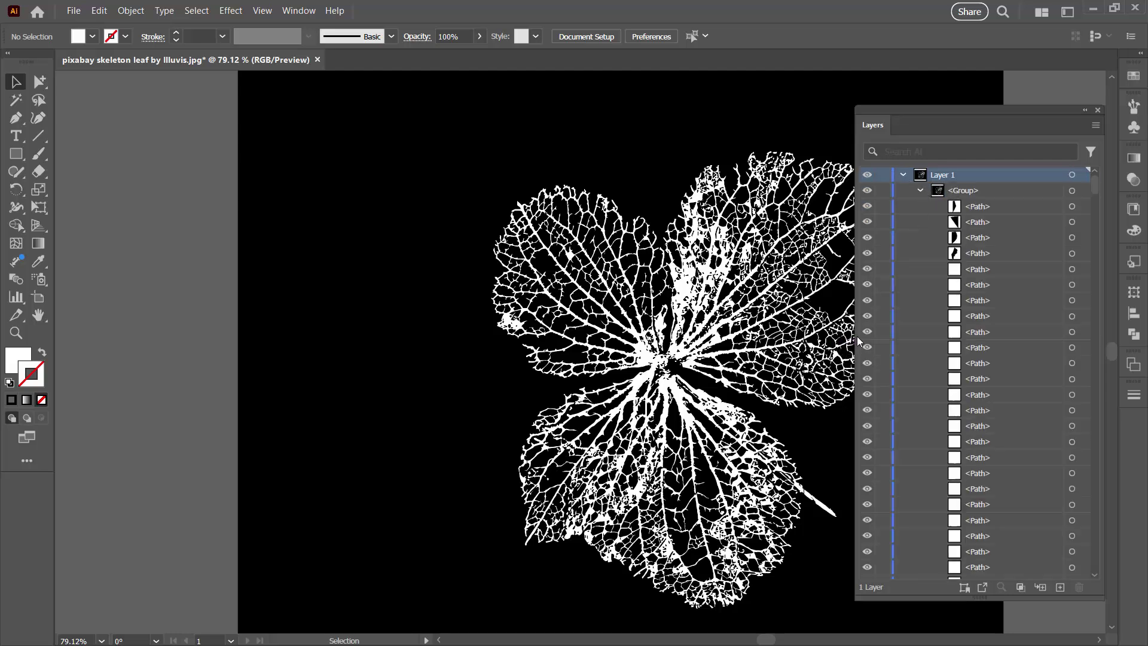
drag(857, 336, 876, 336)
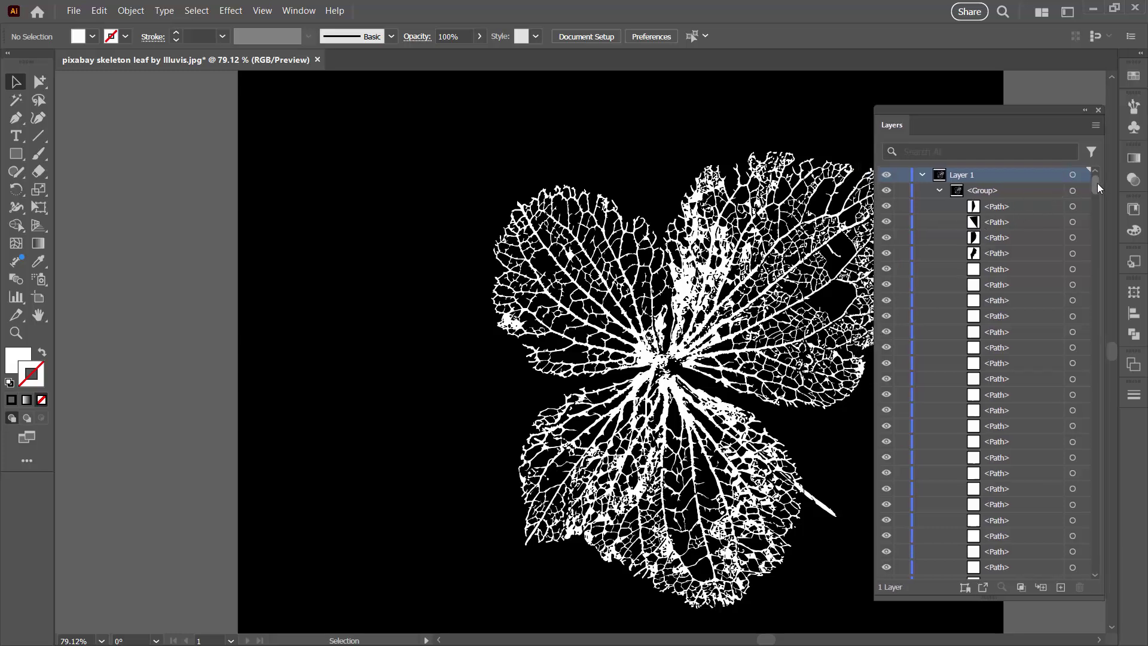
drag(1097, 183, 1093, 562)
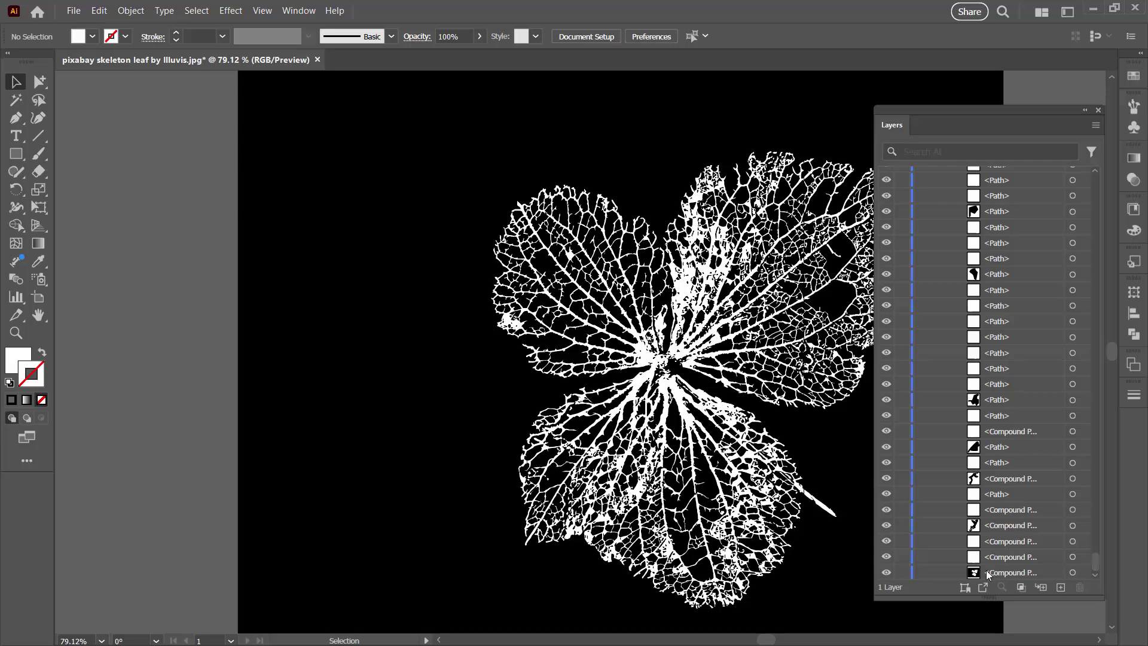
click(1073, 572)
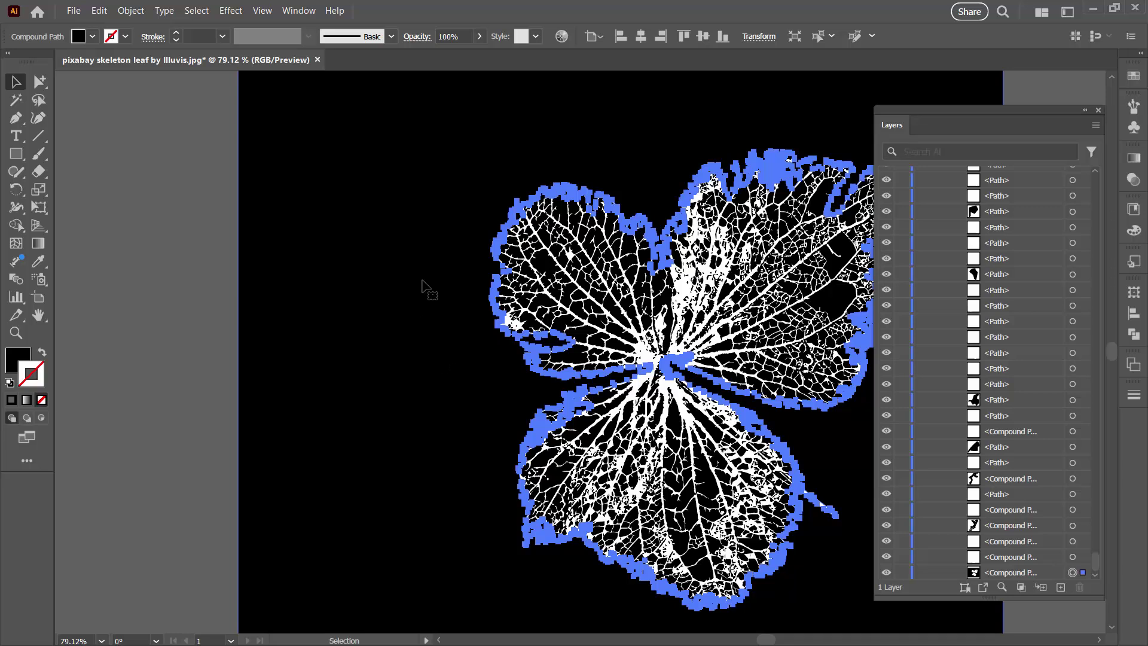
- Select all paths with the same black fill and delete them, leaving the white veins
click(196, 12)
mouse_move(211, 128)
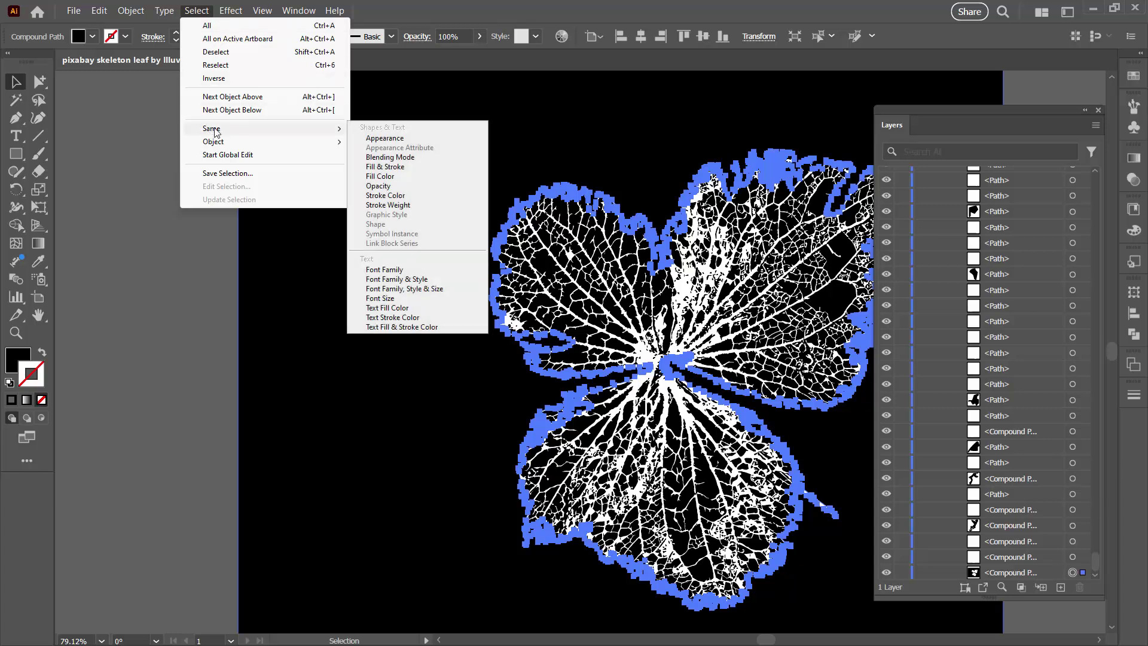
click(404, 177)
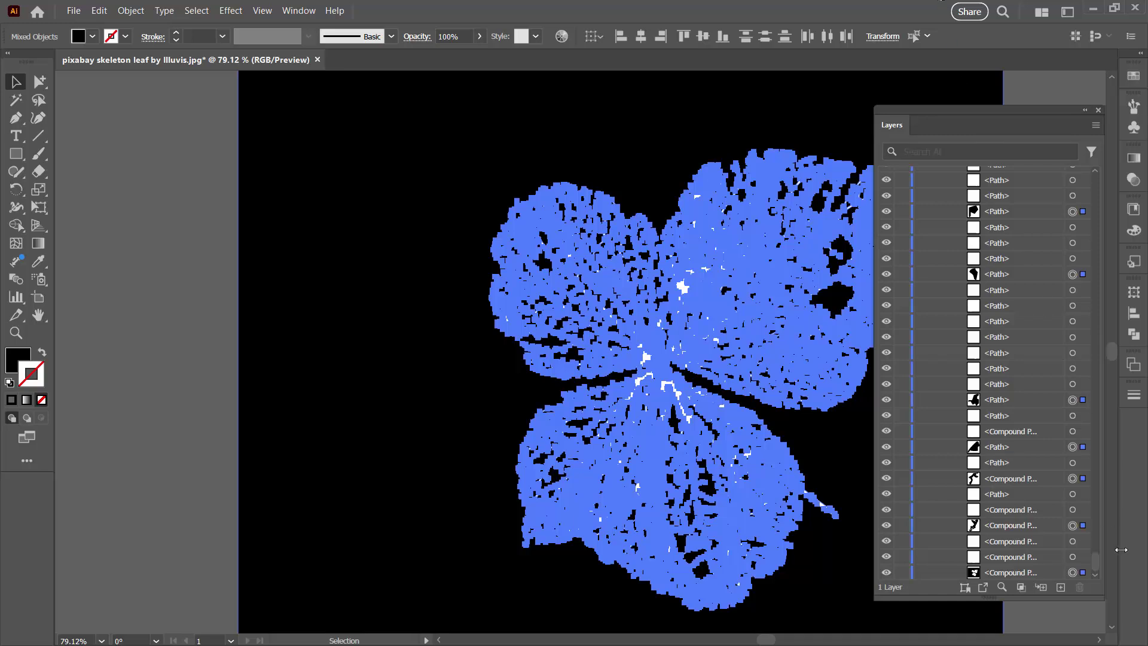
drag(1095, 562, 1097, 259)
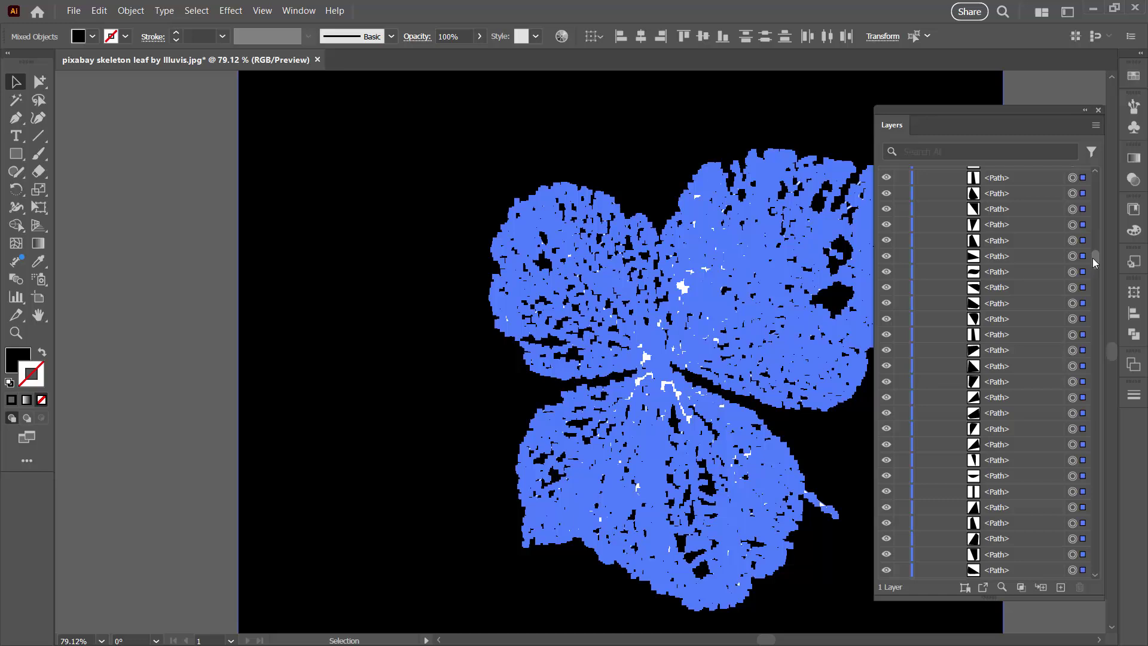
drag(1092, 257, 1088, 220)
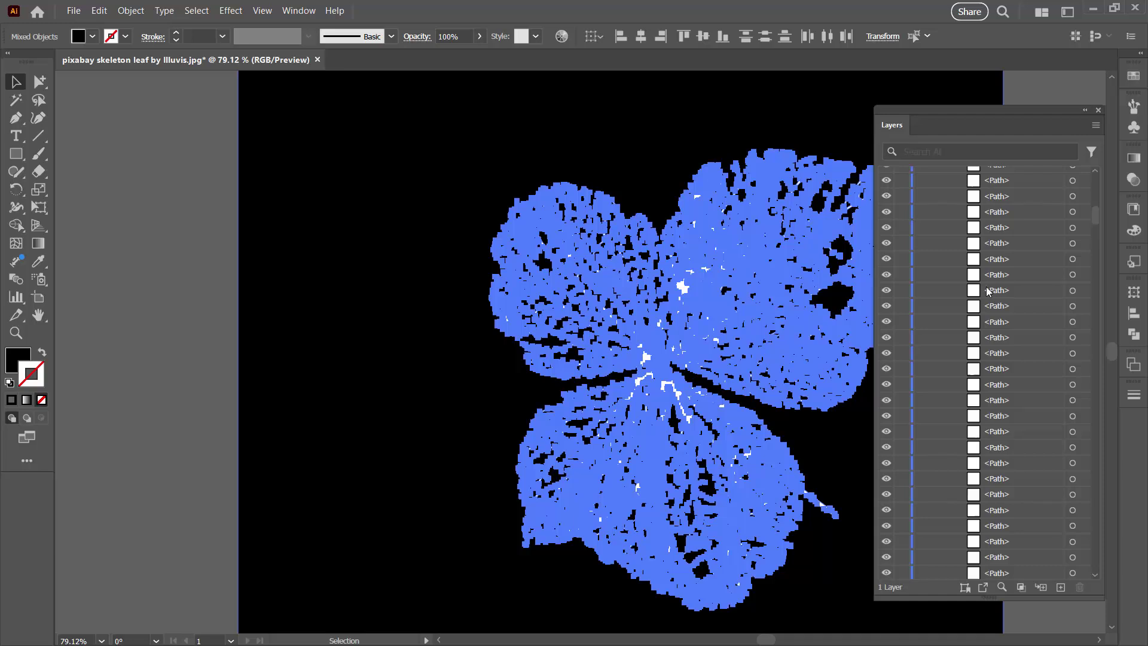
key(Delete)
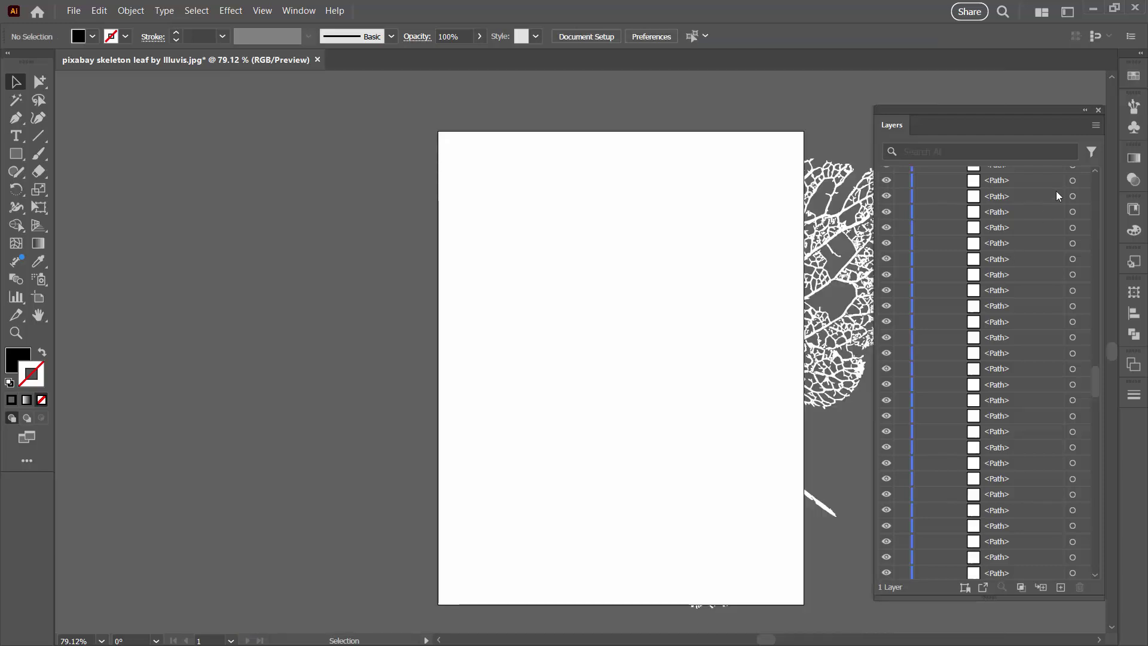
- Hide the Layers panel, move the white leaf group left of the artboard, and reselect it
click(1098, 110)
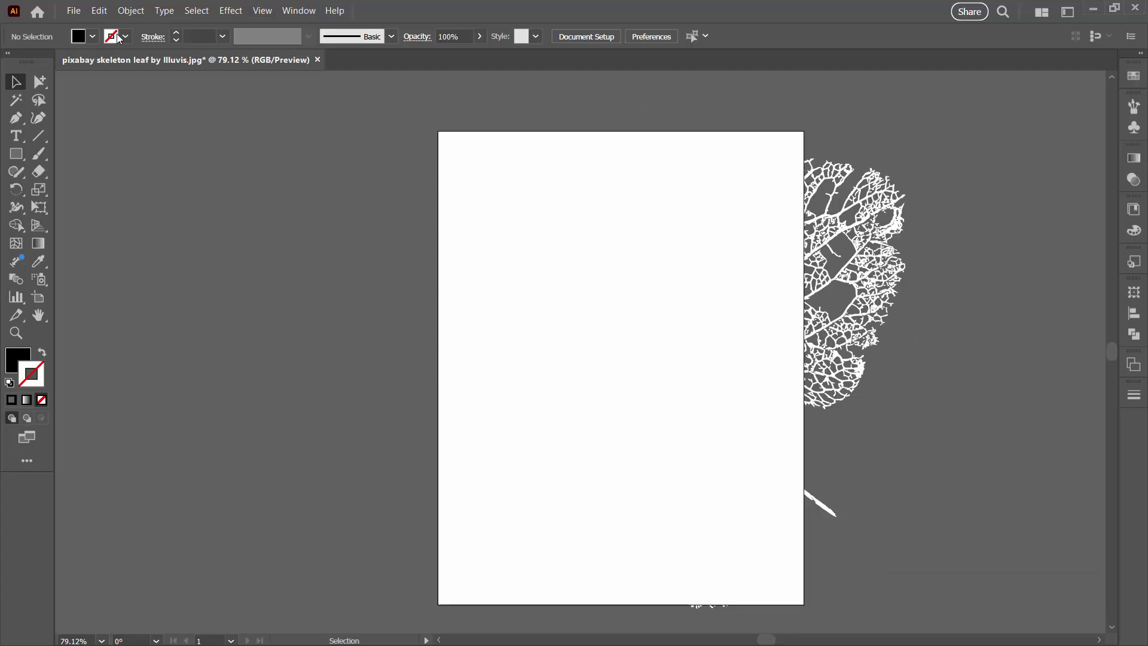
click(837, 365)
drag(837, 365, 343, 359)
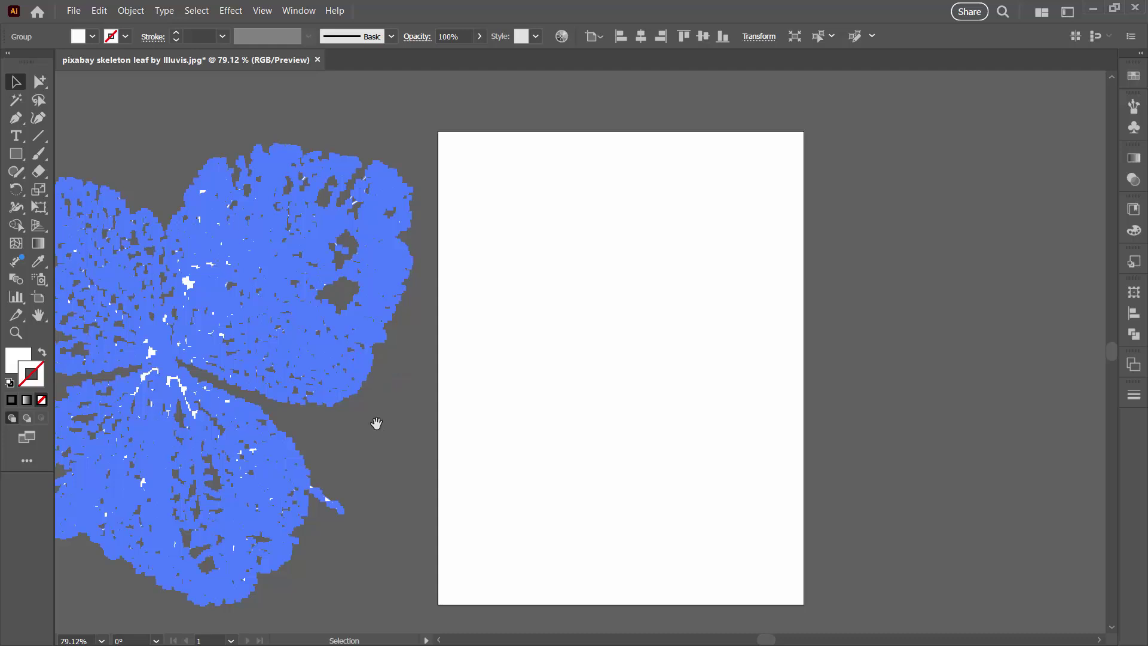
drag(377, 424, 602, 394)
click(136, 341)
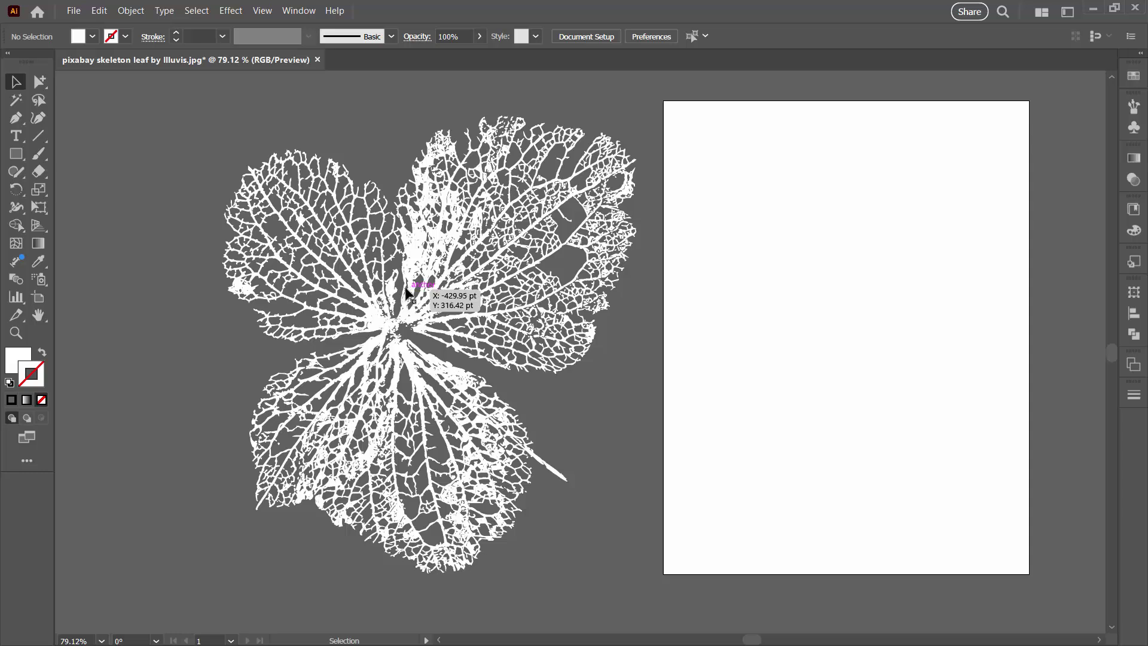
click(406, 291)
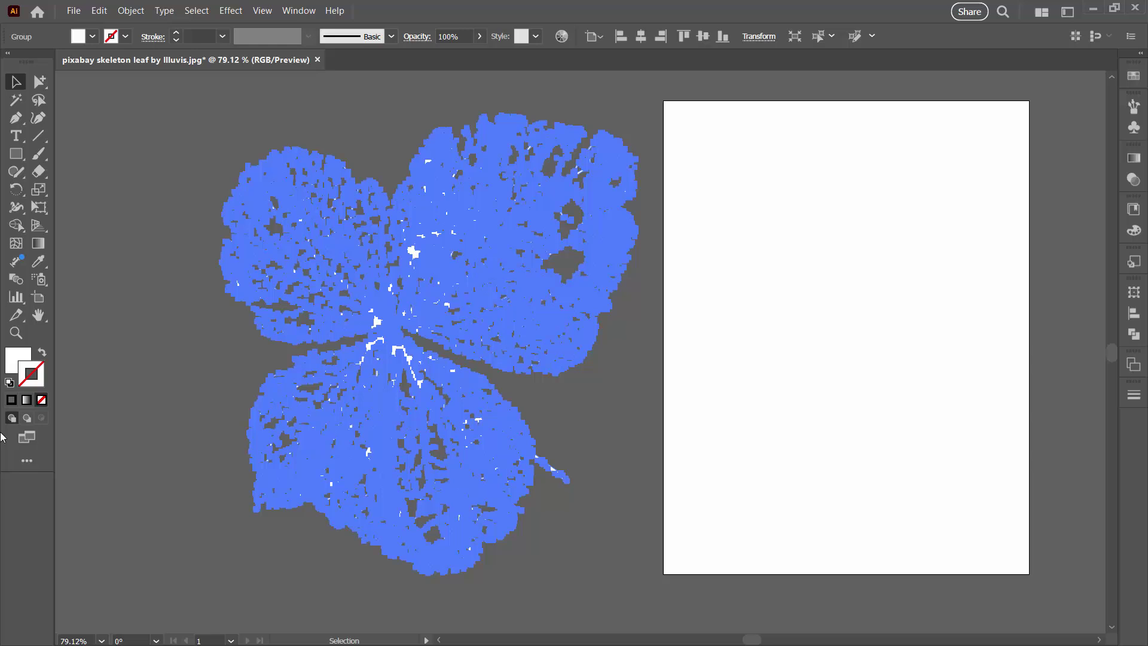
- Set the leaf's fill colour to DD0E0E in the Color Picker, then deselect
click(17, 359)
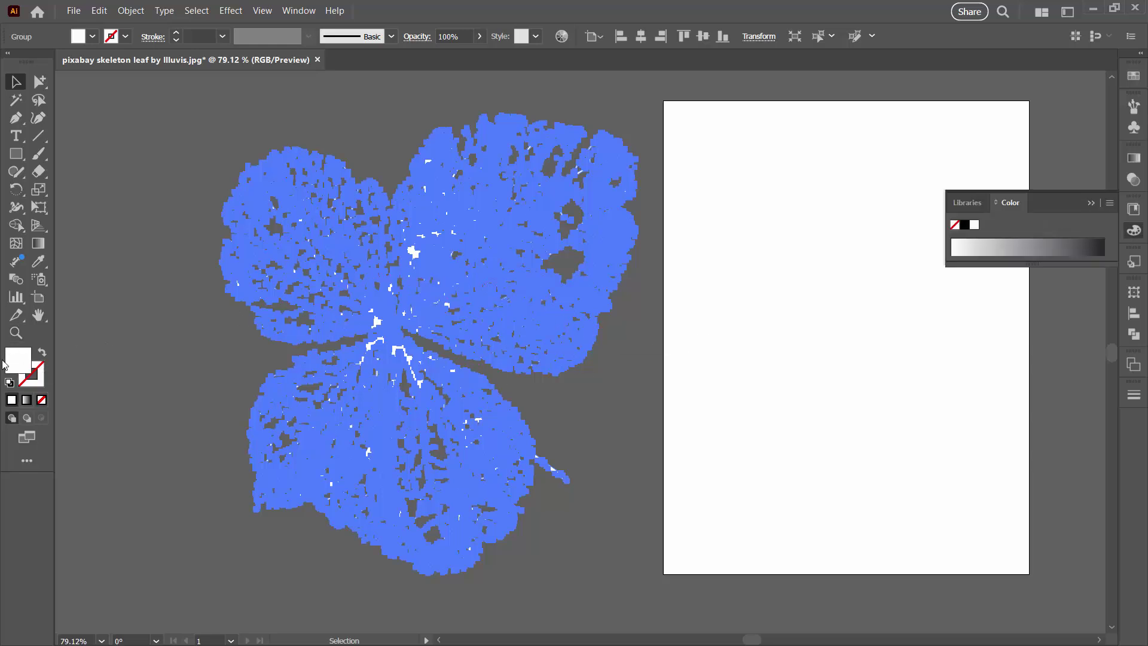
double_click(19, 361)
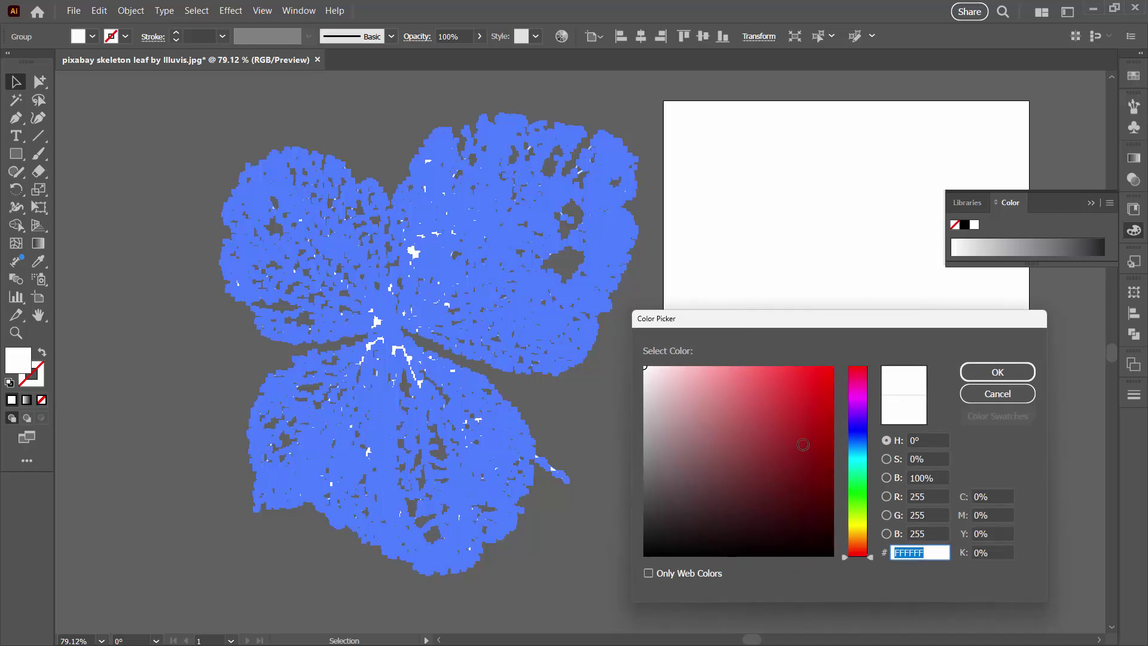
text(DD0E0E)
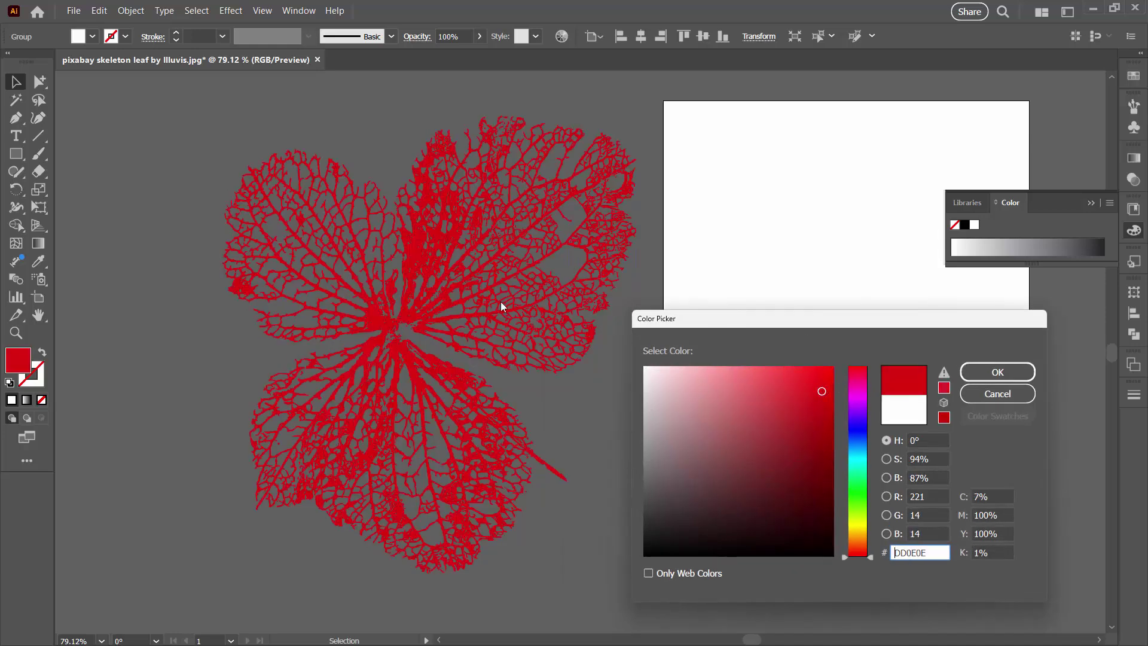
click(996, 372)
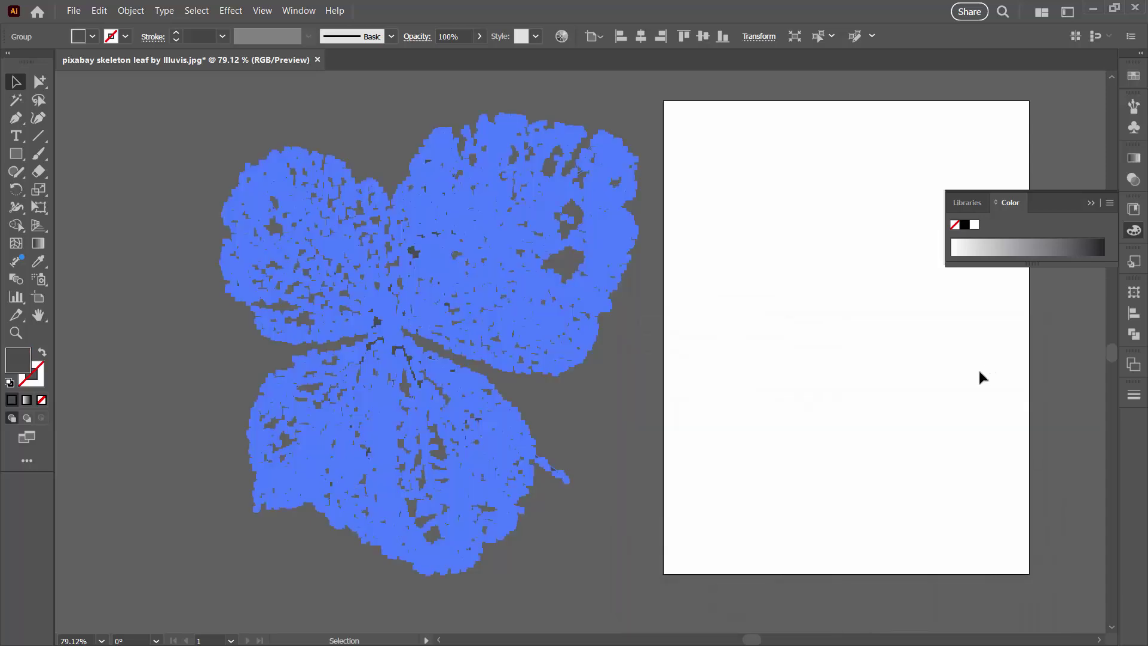
click(189, 435)
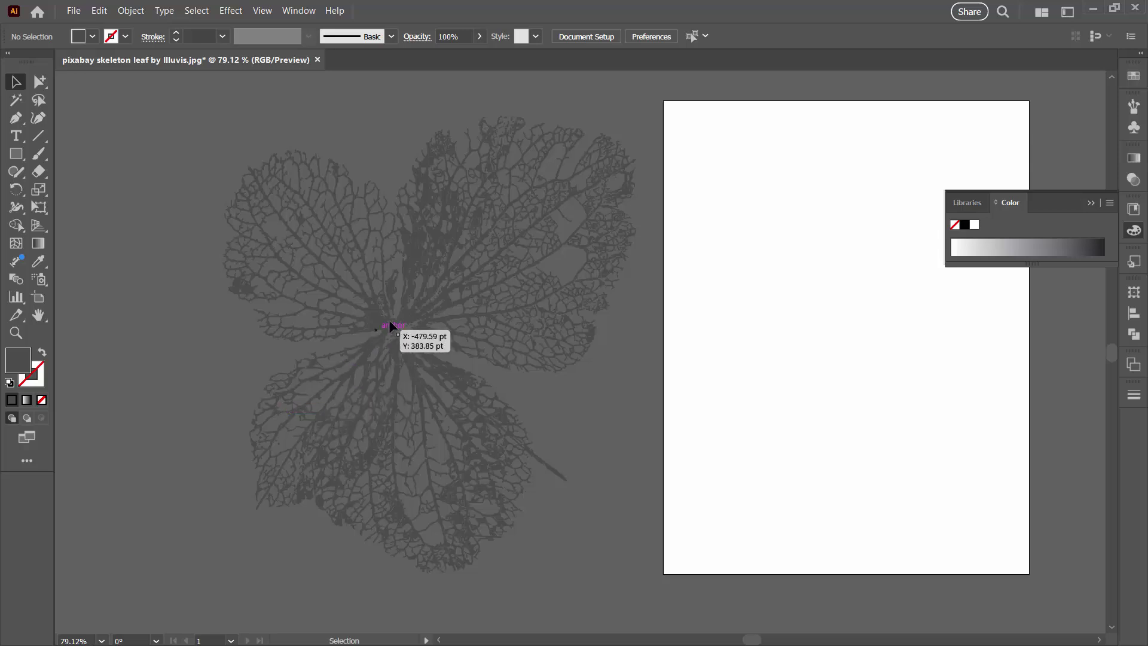
- Shift the leaf up and left, then convert the document colours to RGB via Edit
drag(250, 165, 254, 200)
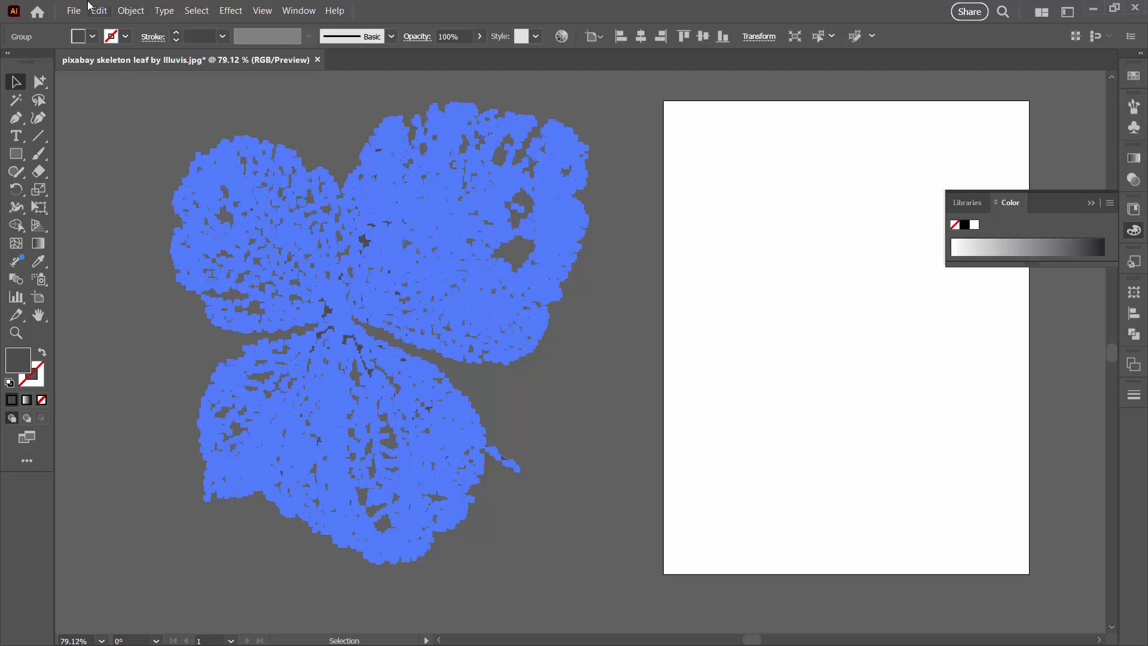
click(99, 11)
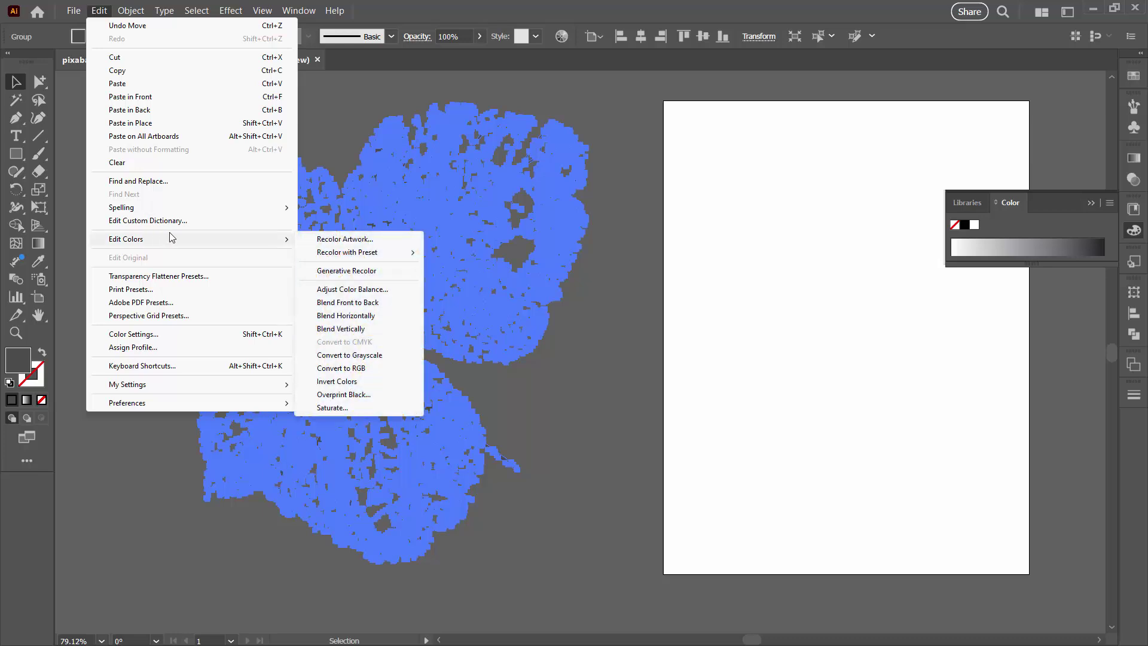
mouse_move(126, 238)
click(345, 369)
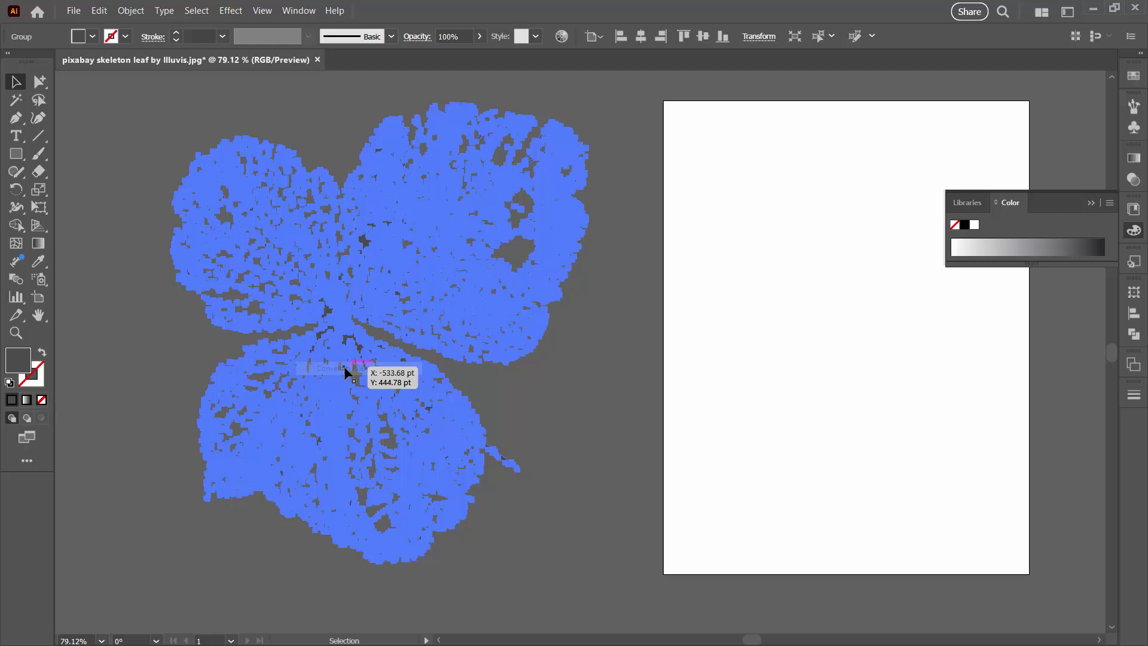
- Fill the skeleton leaf group red (E01010) through the colour picker
click(169, 383)
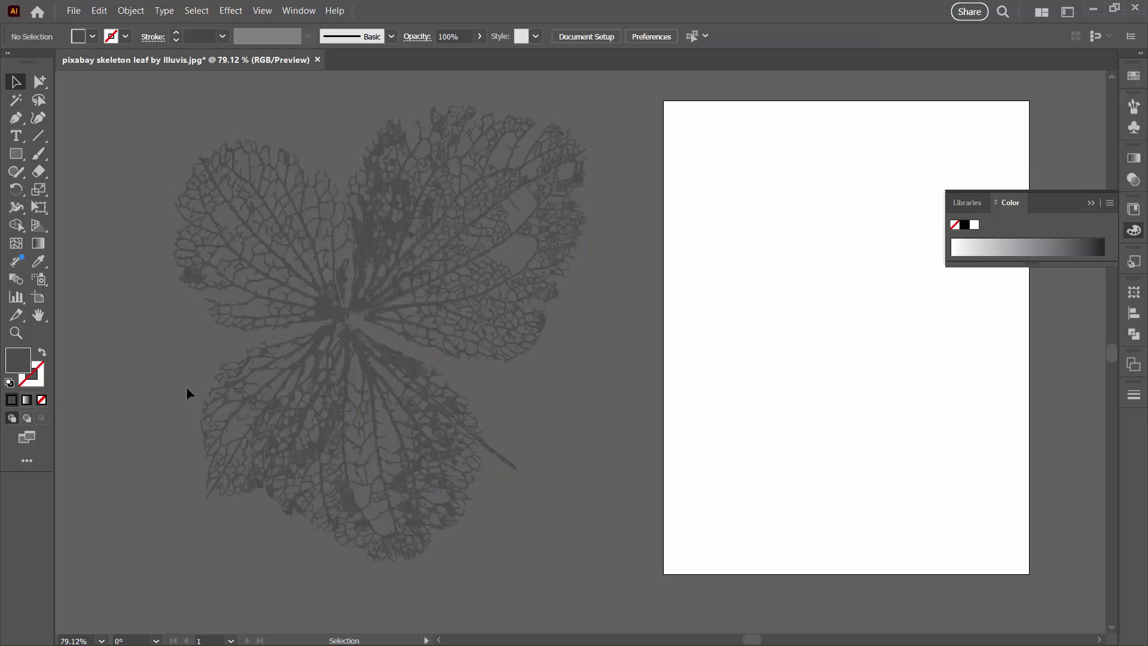
click(288, 375)
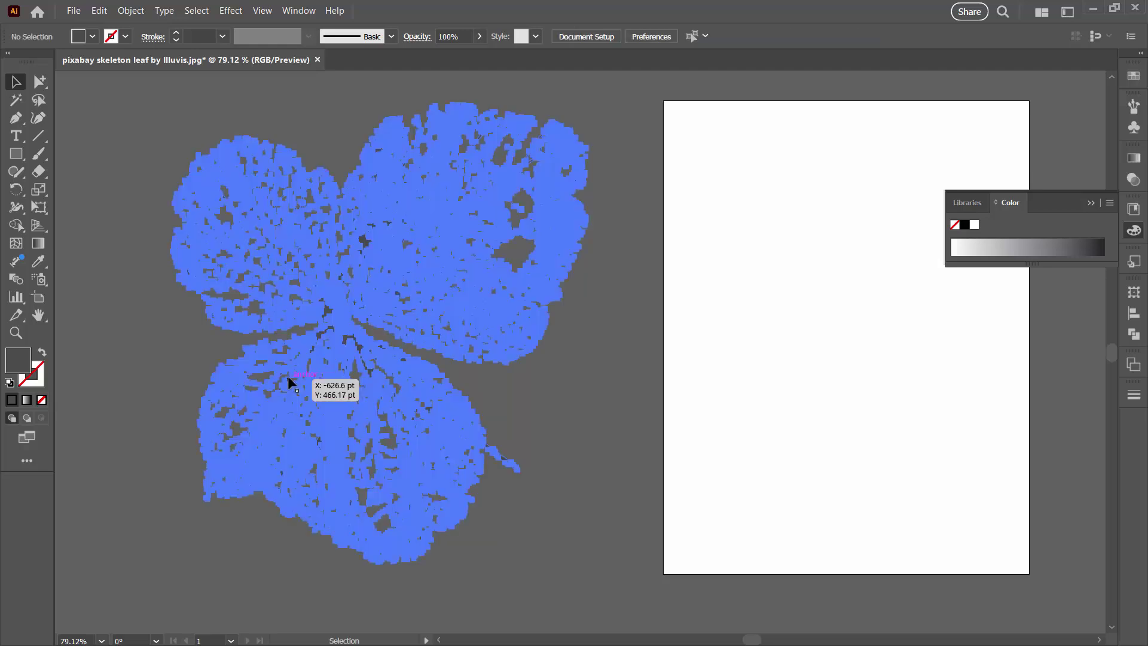
double_click(20, 361)
text(E01010)
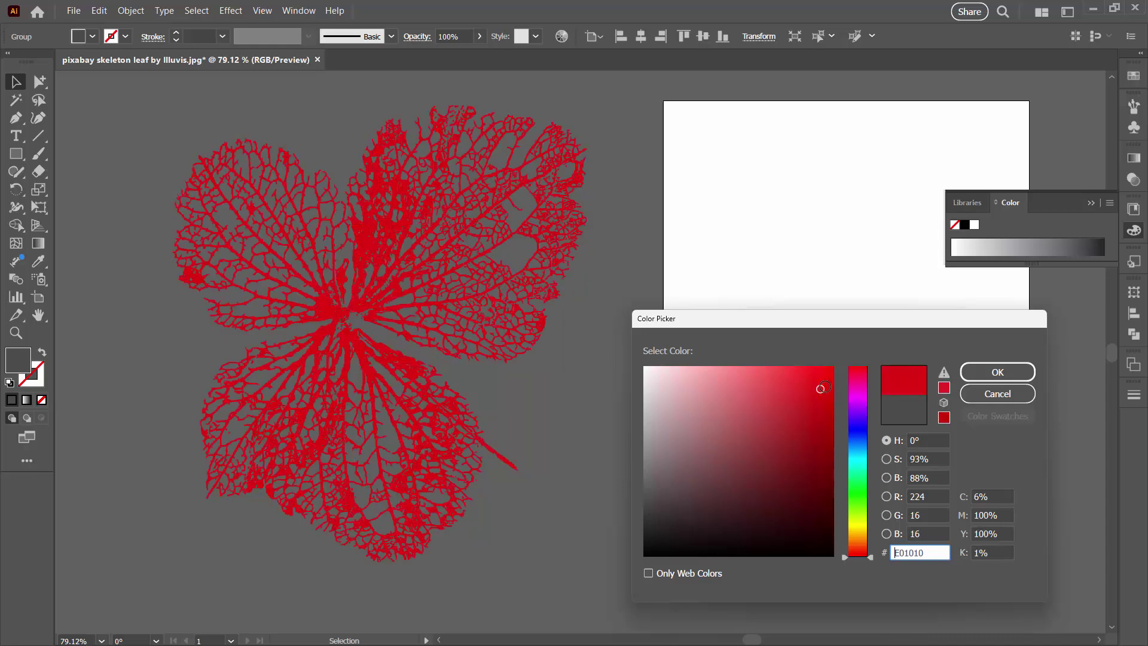
click(970, 374)
click(644, 409)
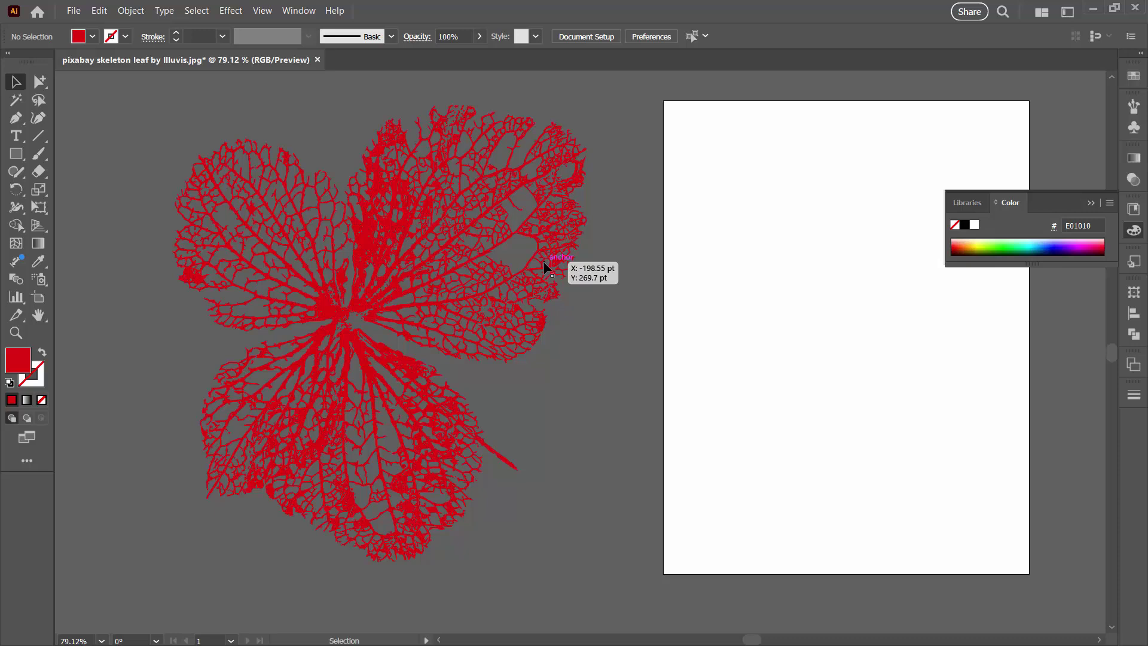
- Replace the leaf's red fill with pure black (000000)
click(468, 294)
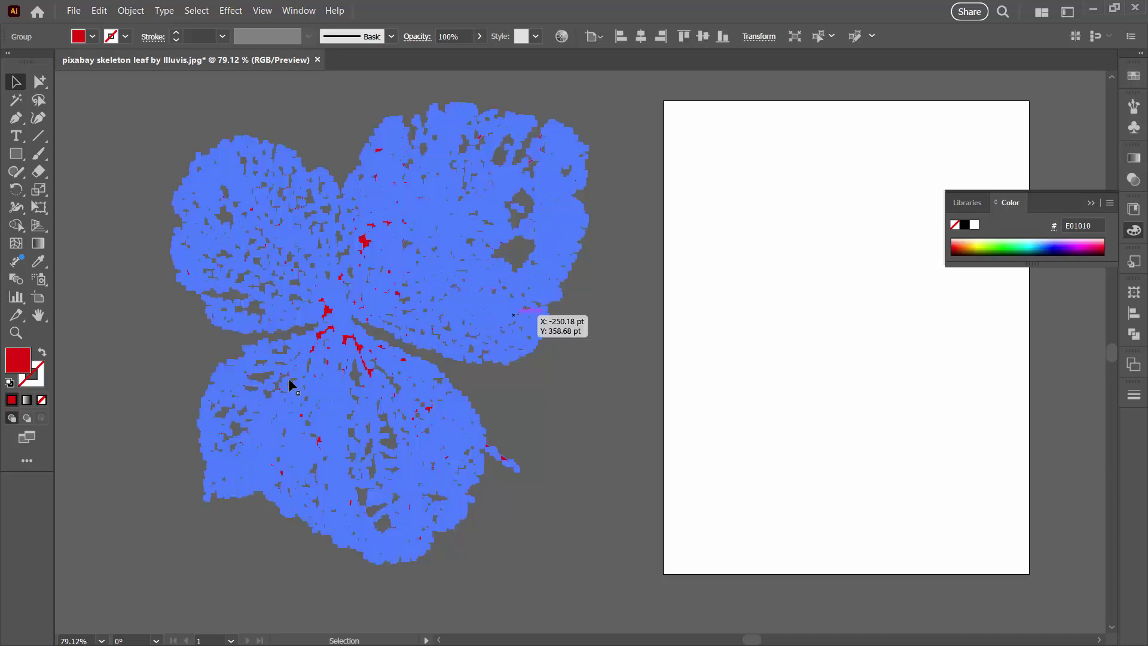
double_click(23, 364)
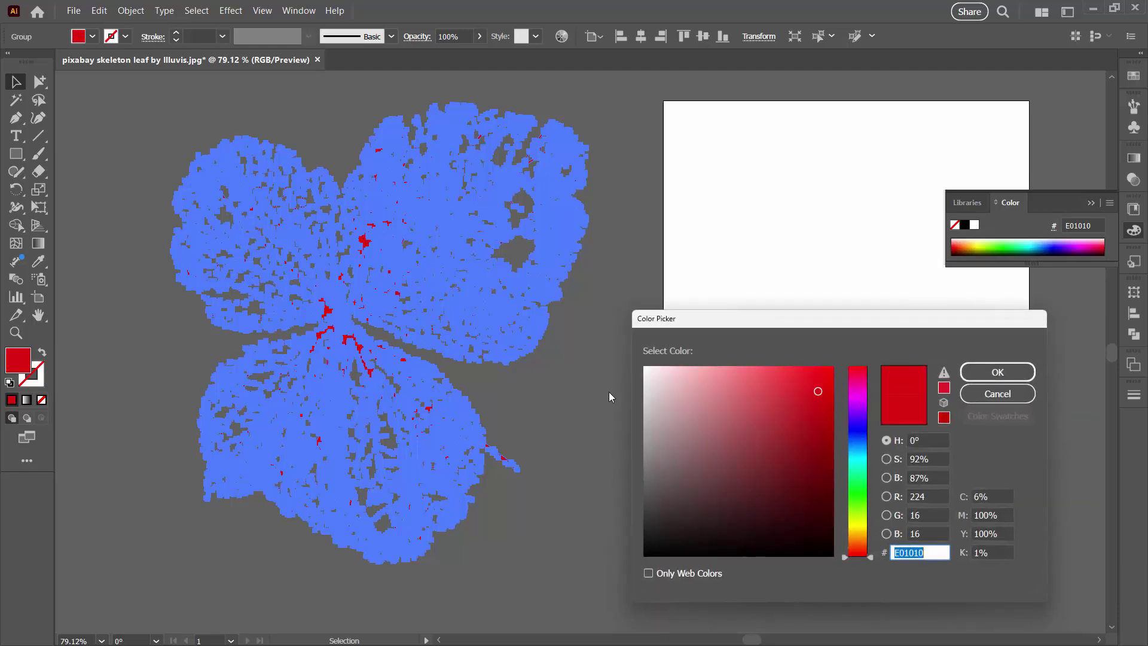
click(832, 555)
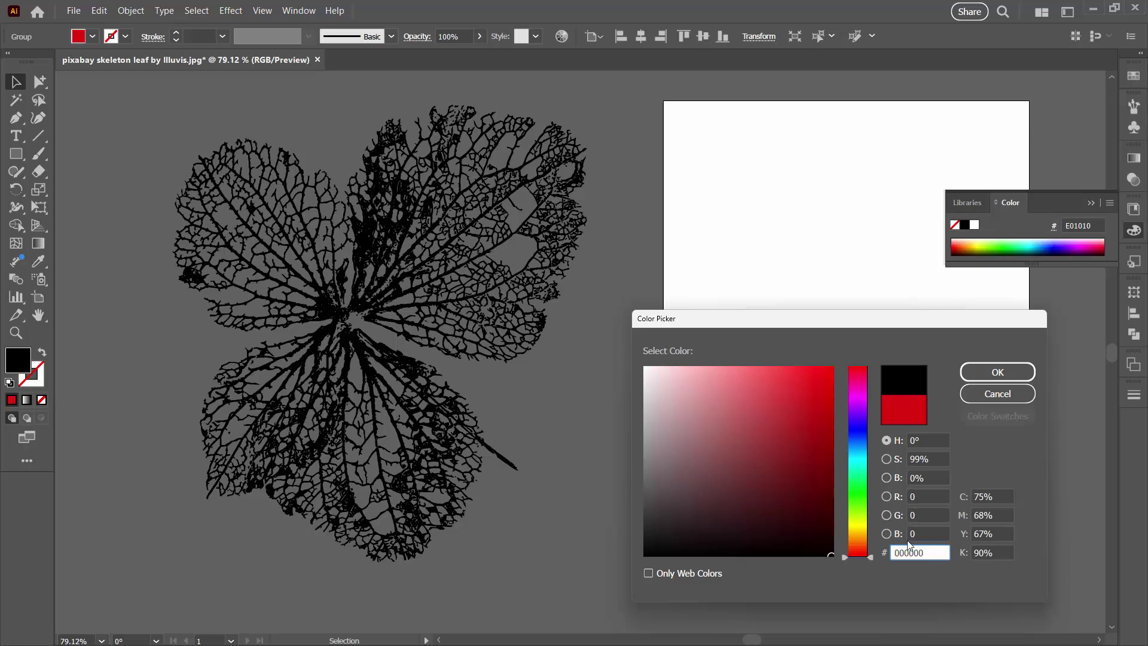
click(967, 372)
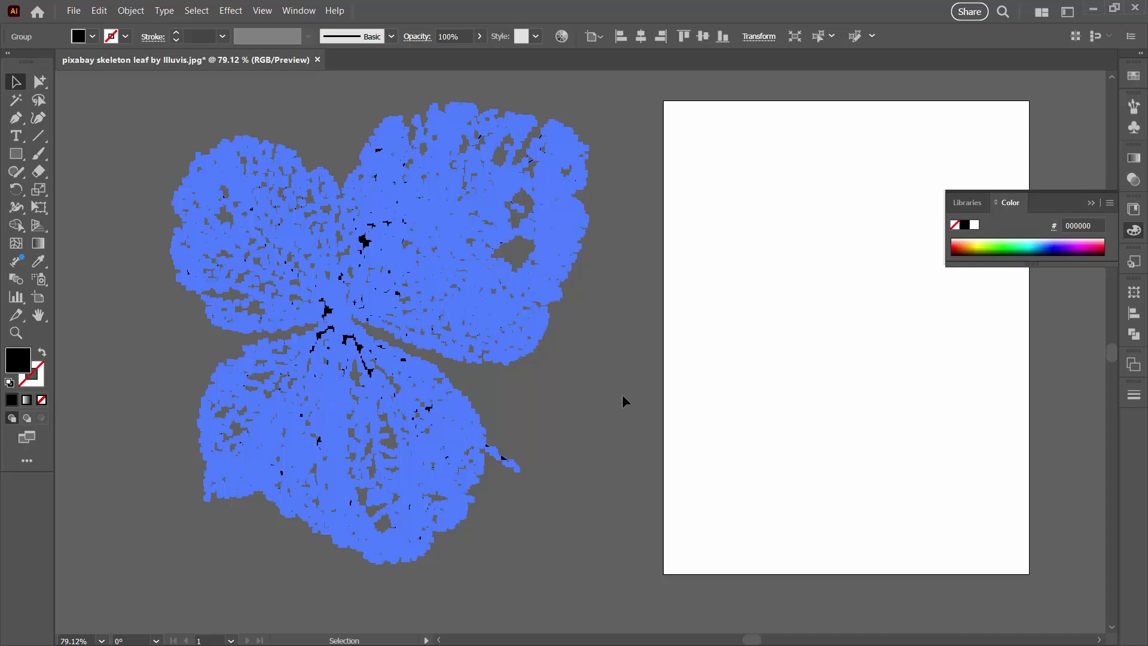
click(612, 397)
- Collapse the Color panel and show the Brushes panel via Window > Brushes
click(342, 290)
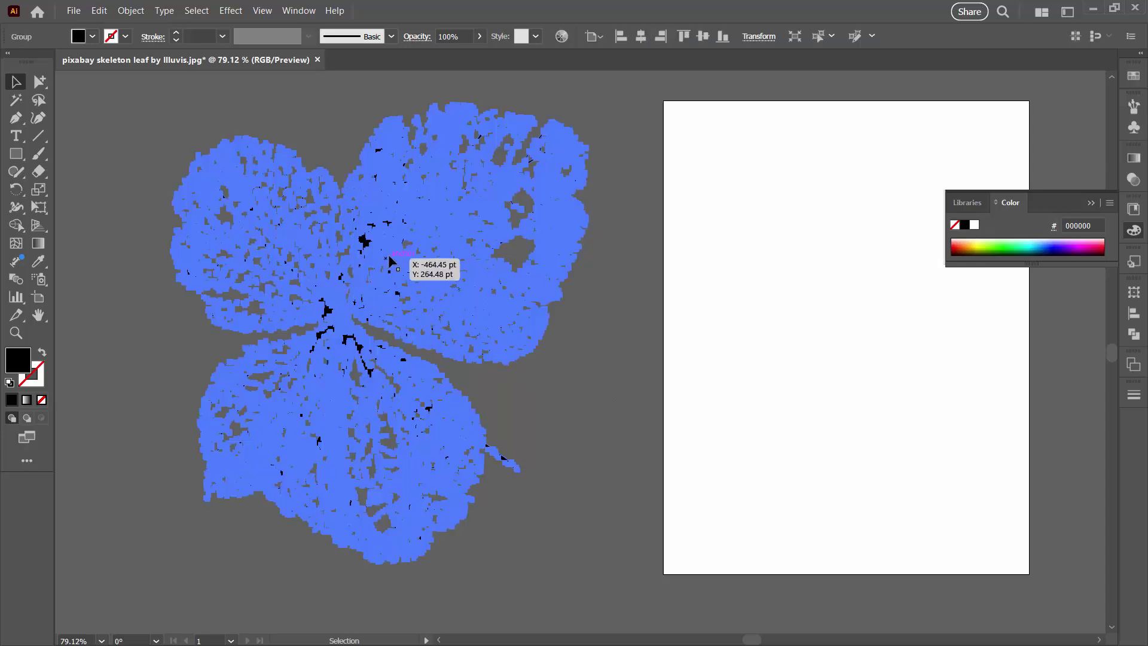
click(1089, 204)
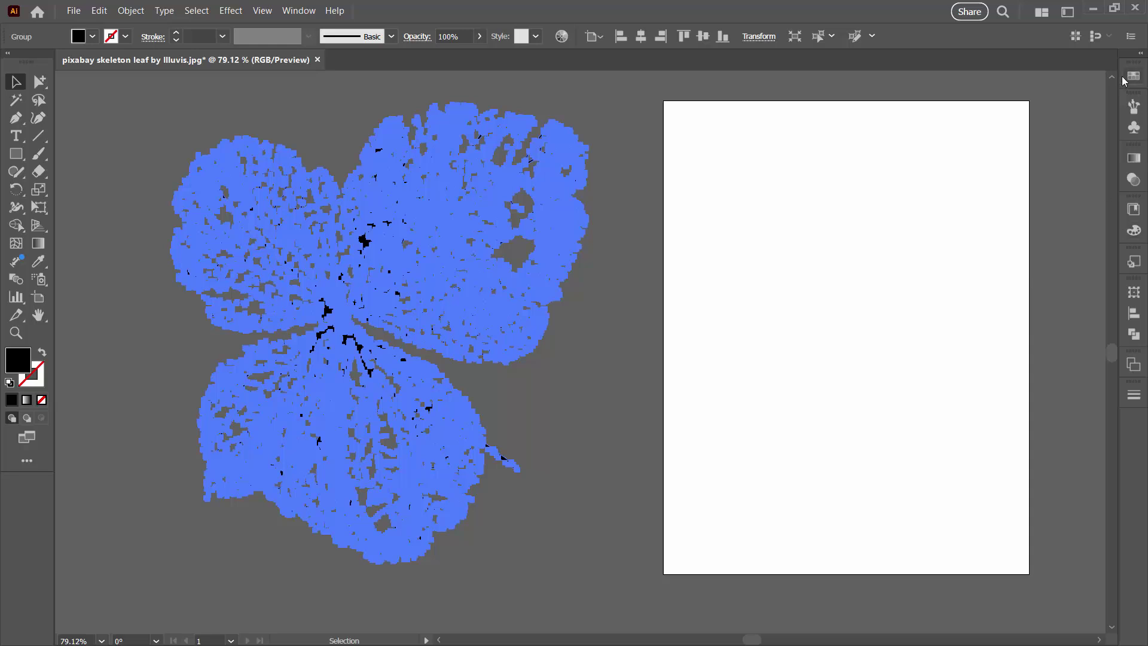
click(1135, 107)
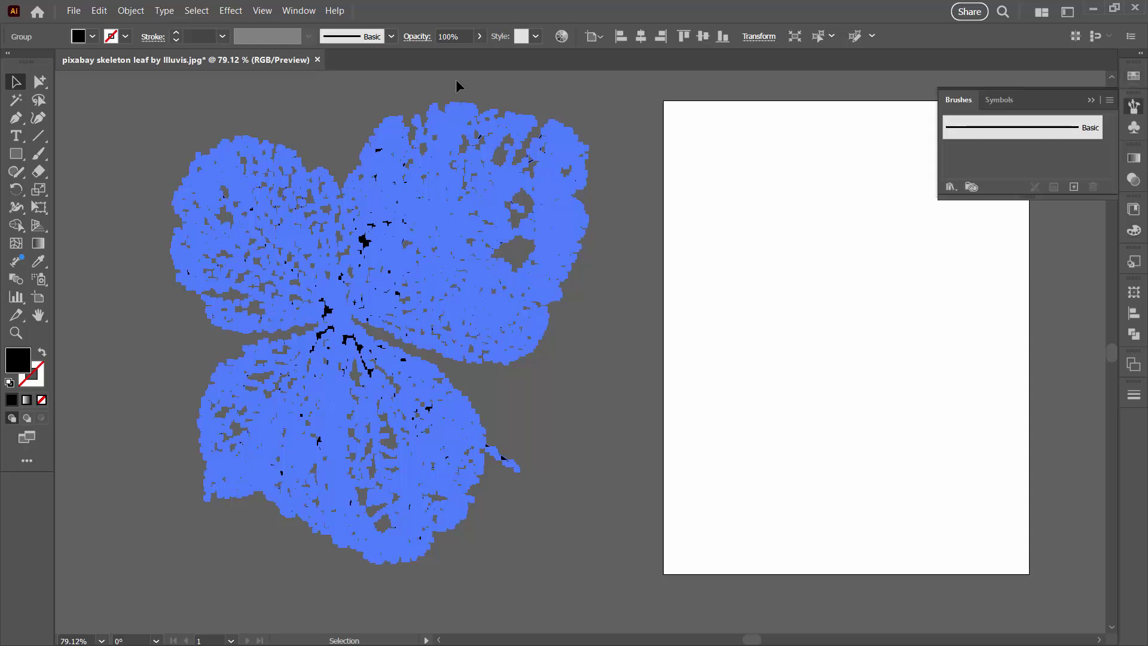
click(299, 11)
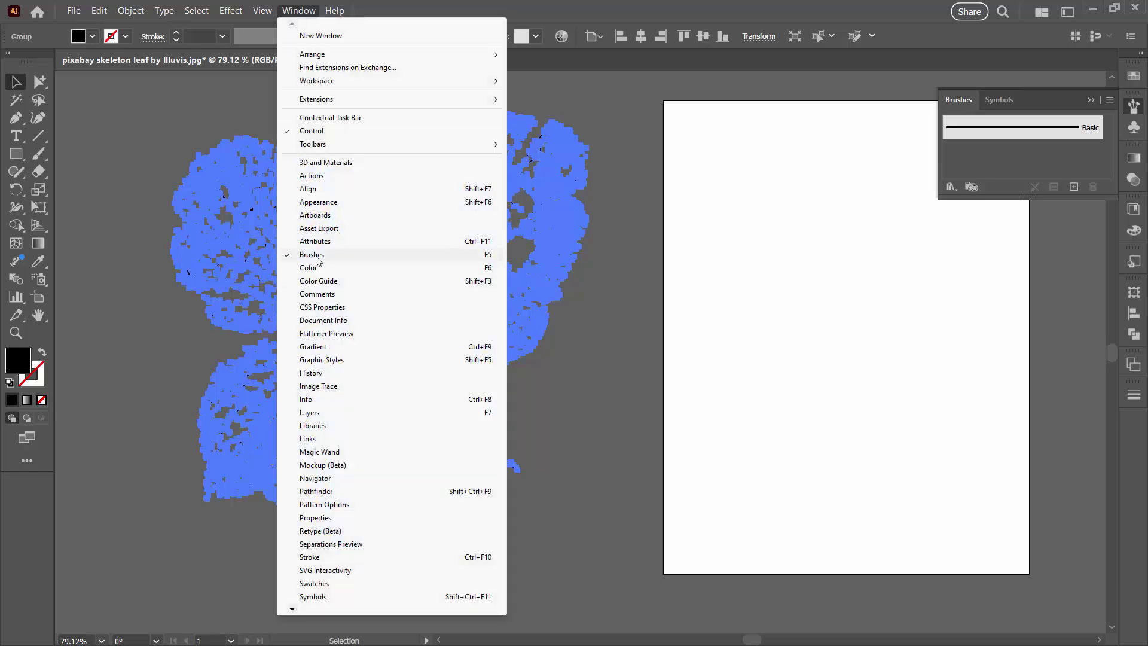
click(956, 99)
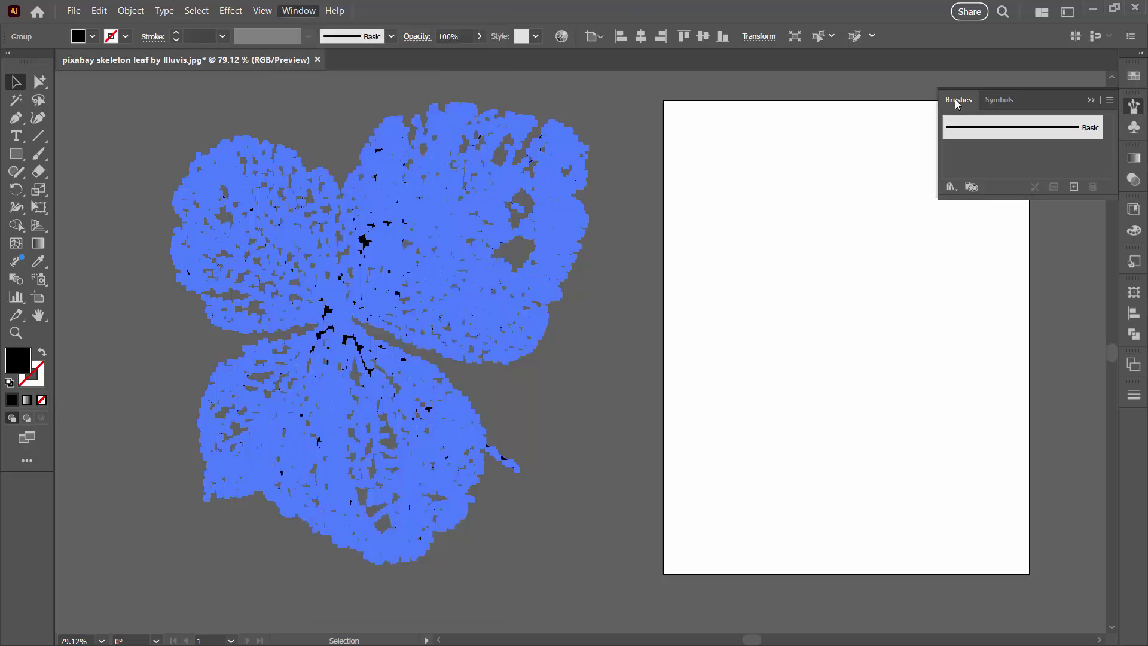
click(1133, 107)
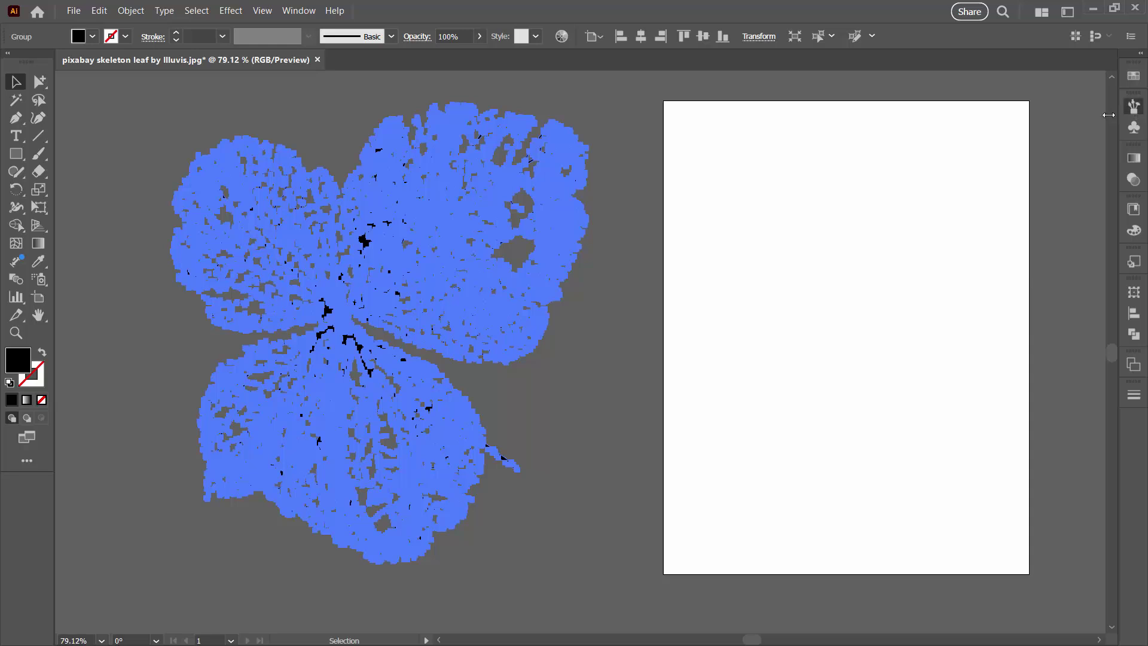
- Start a new brush from the black leaf and choose the Art Brush type
click(1073, 186)
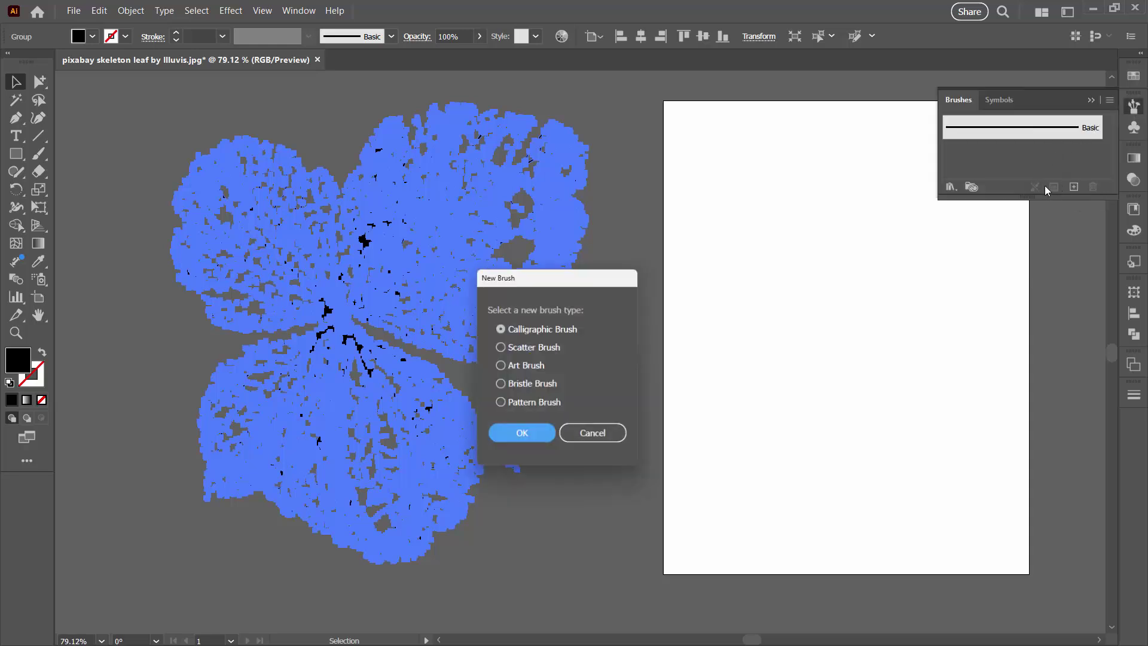
drag(526, 282, 502, 309)
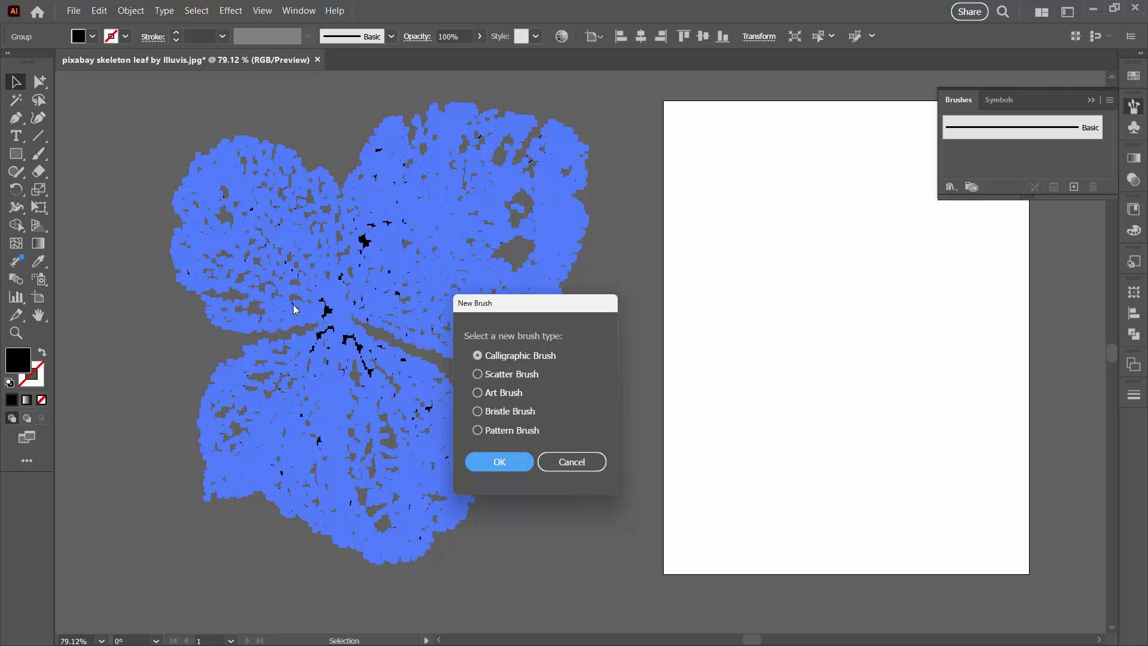
click(477, 393)
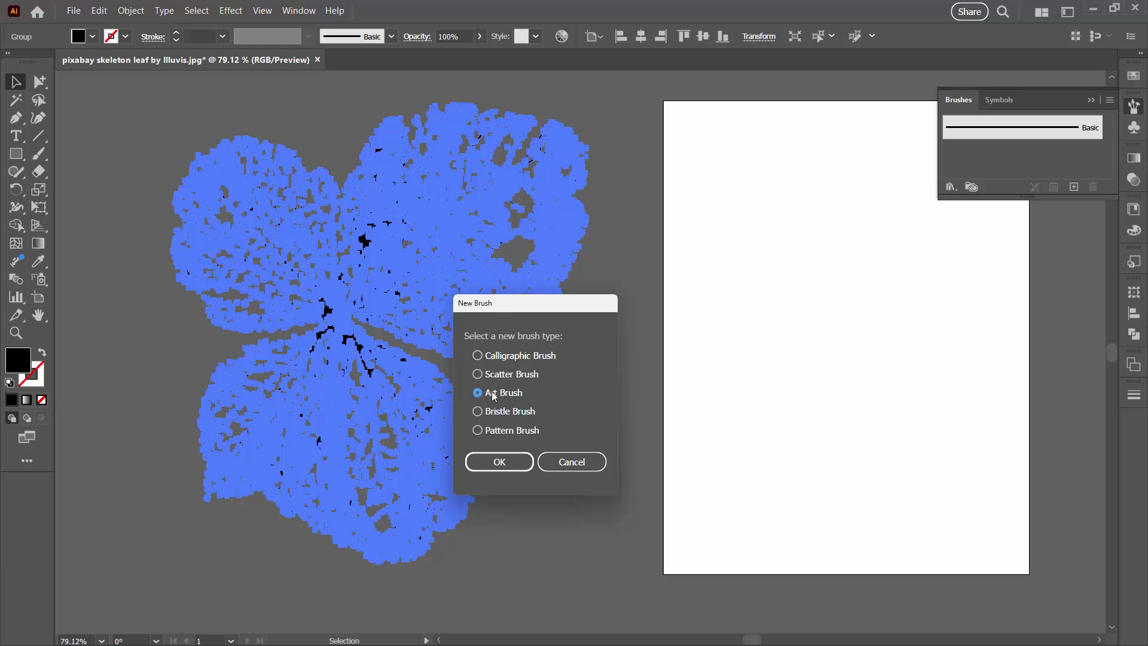
click(495, 461)
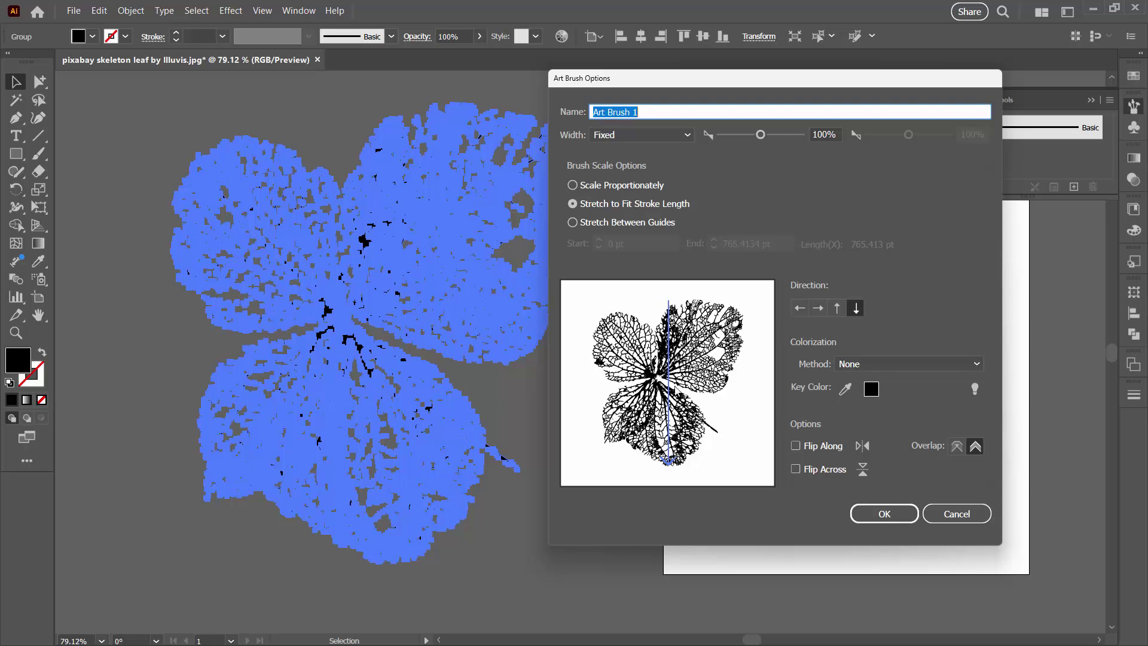
- Set Art Brush 1 to Scale Proportionately with Tints colorization and save it
click(573, 186)
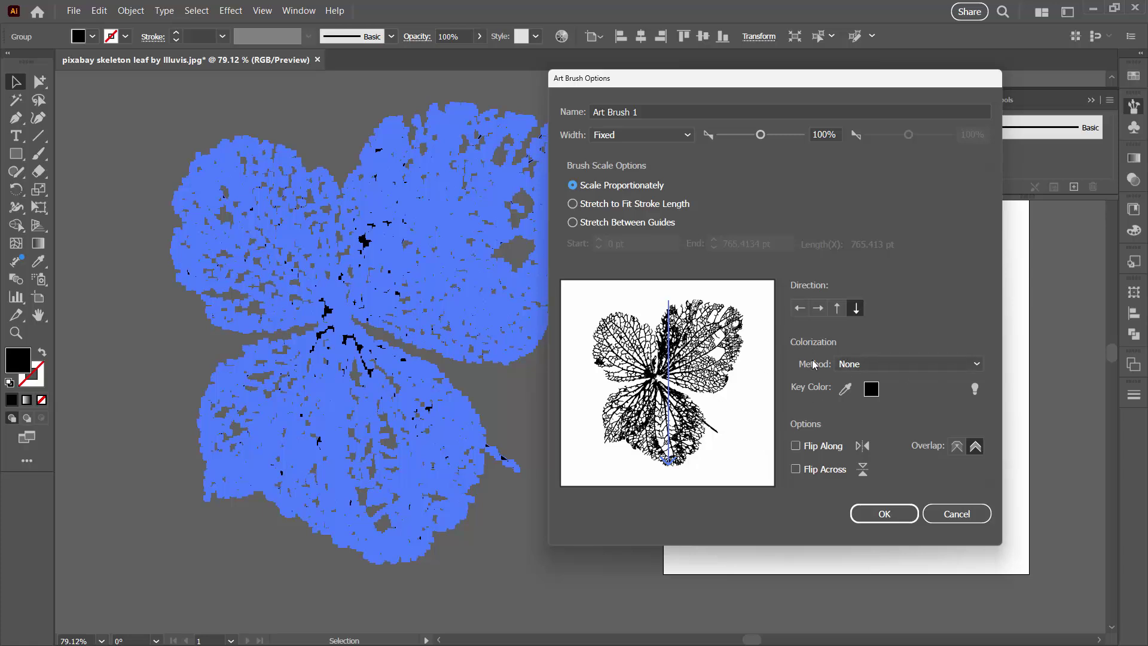
click(881, 363)
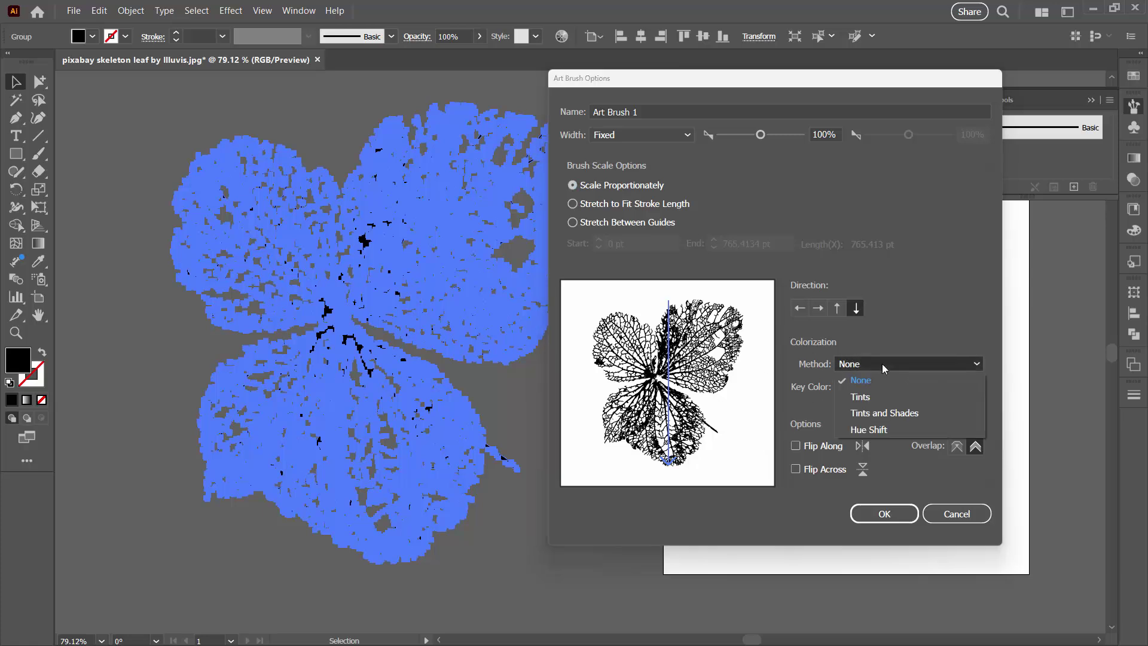
click(867, 399)
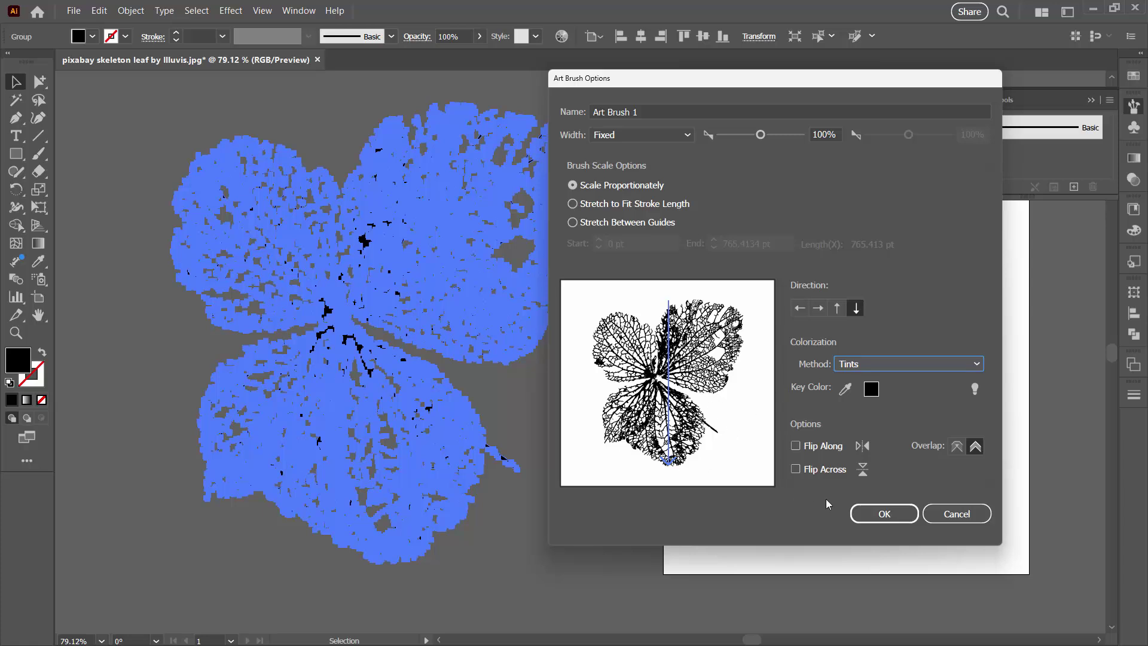
click(884, 512)
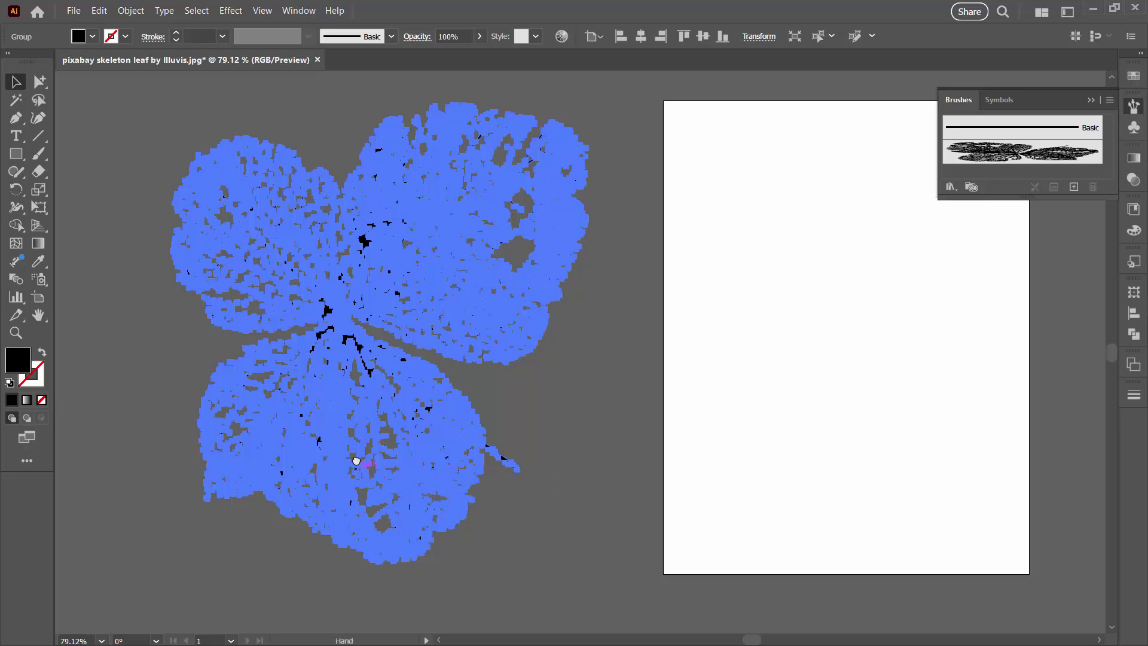
- Move the source leaf to the far right and switch to the Paintbrush tool
drag(432, 473, 1022, 467)
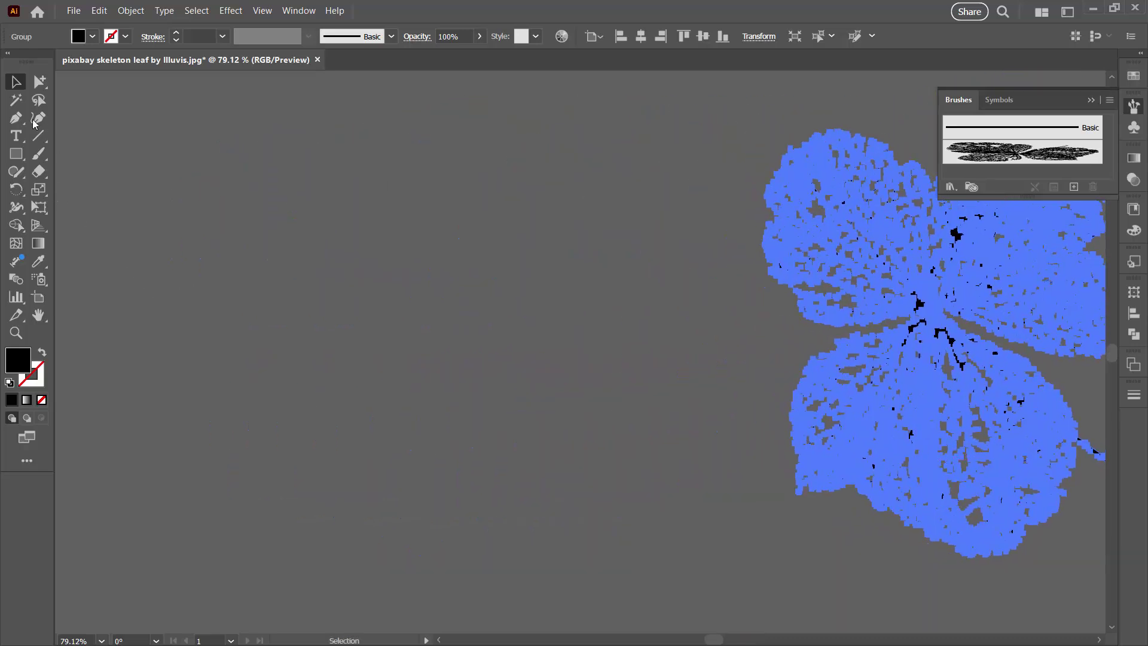
click(123, 132)
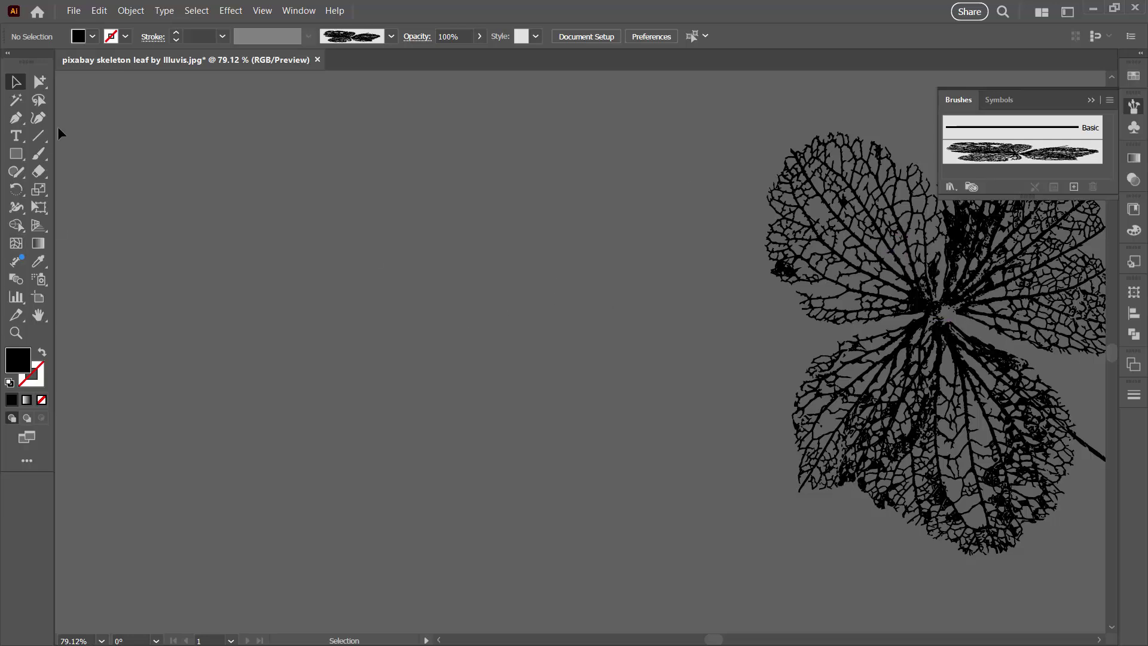
click(37, 154)
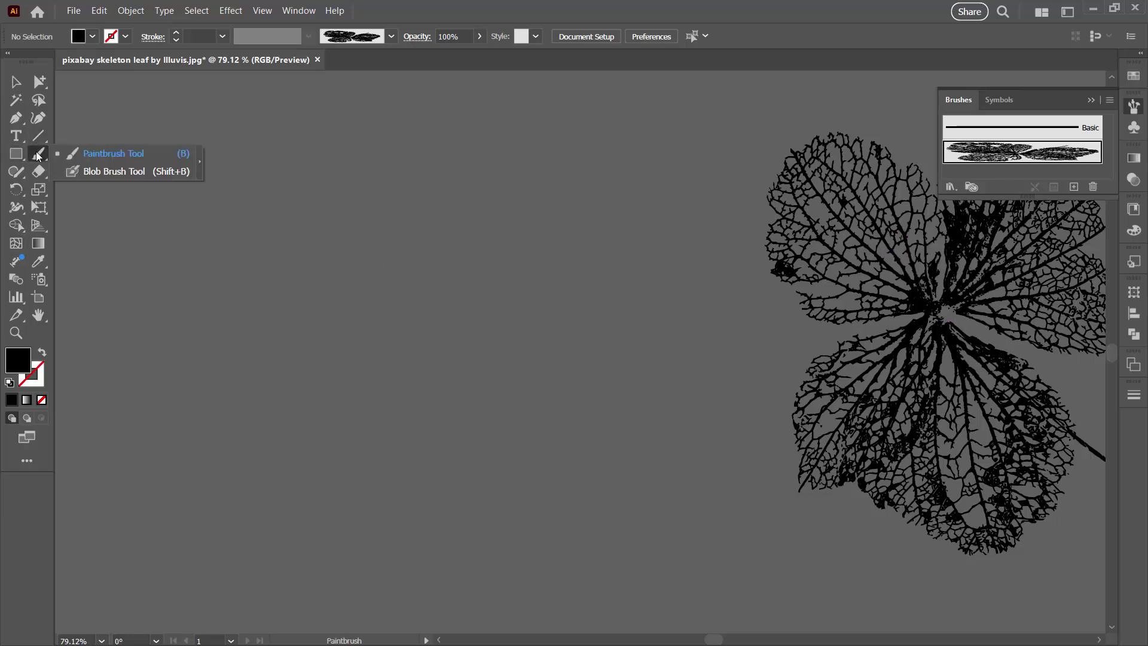
drag(37, 154, 78, 151)
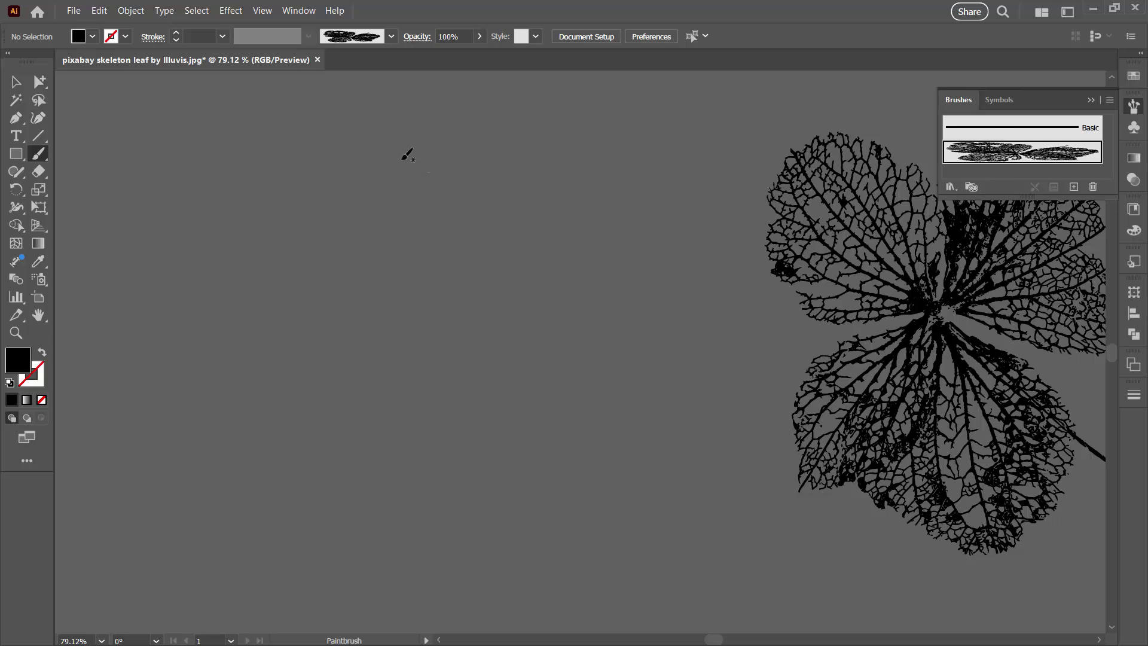
- Paint six leaf strokes of varying sizes across the canvas with the leaf brush
drag(405, 154, 334, 386)
drag(486, 315, 478, 486)
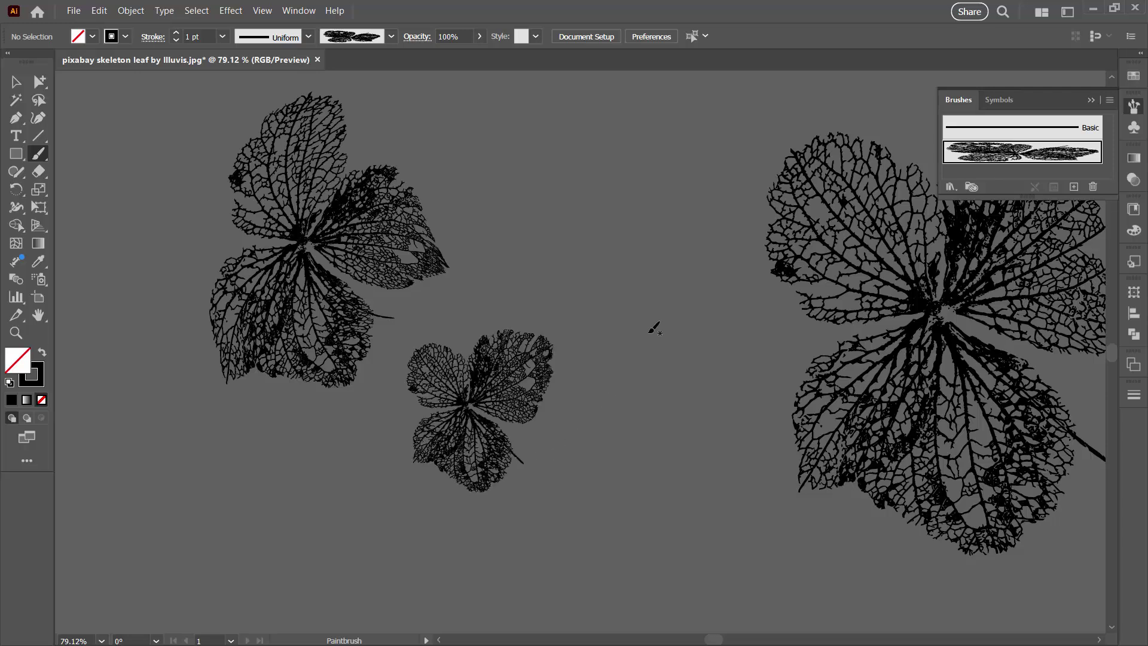
drag(632, 327, 635, 470)
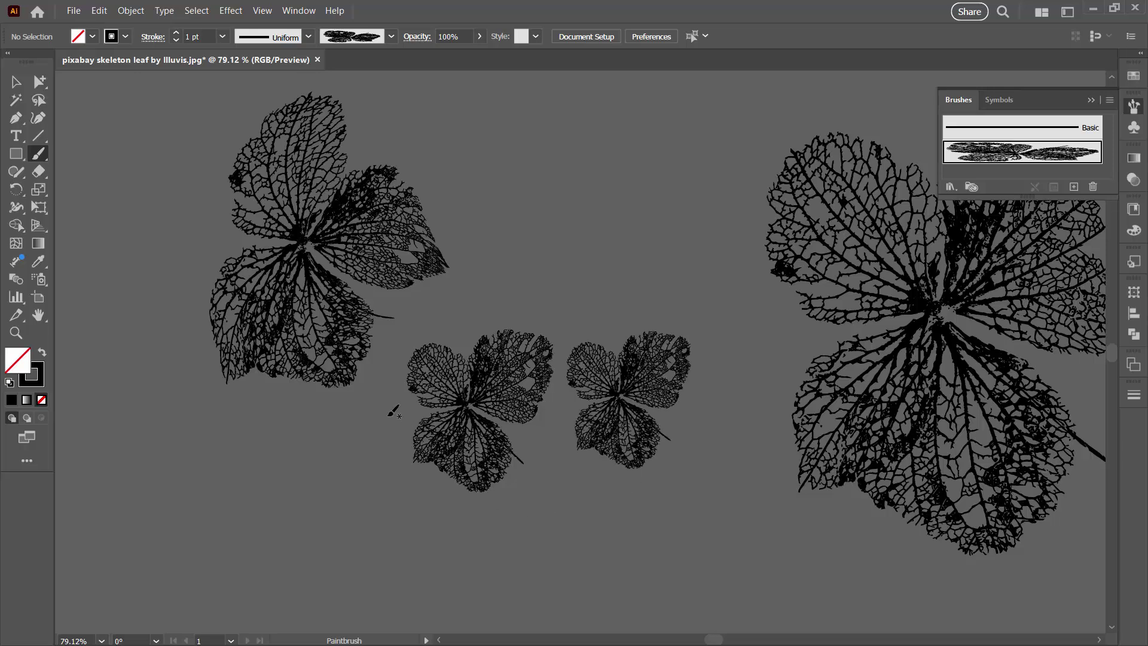
drag(245, 537, 412, 525)
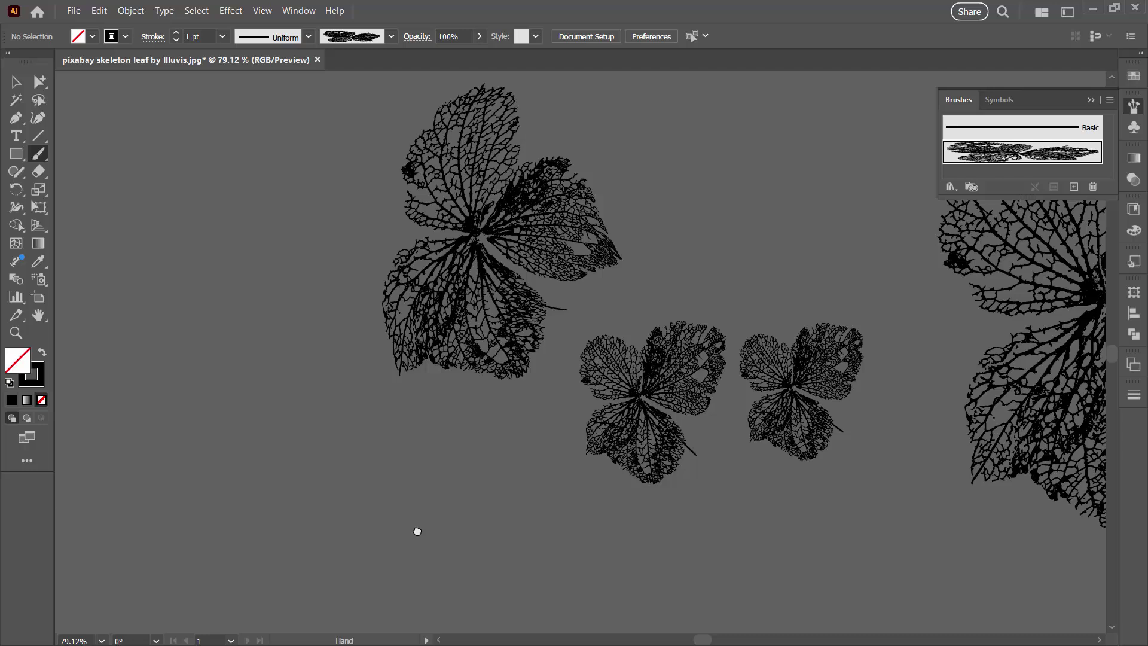
drag(185, 374, 179, 379)
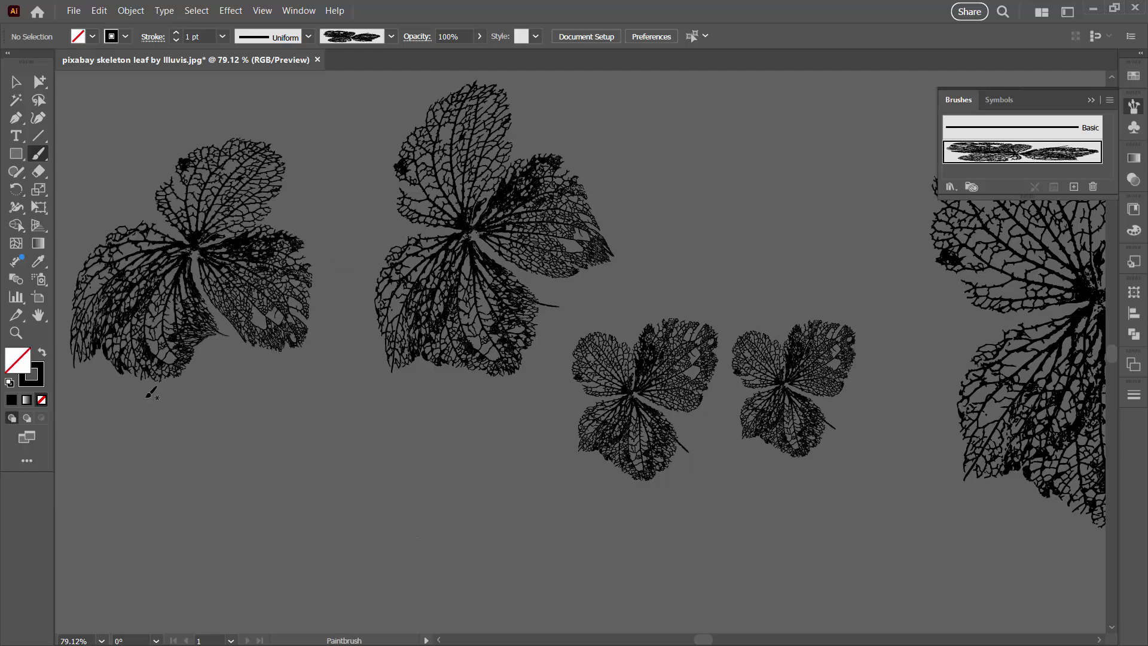
drag(254, 427, 281, 538)
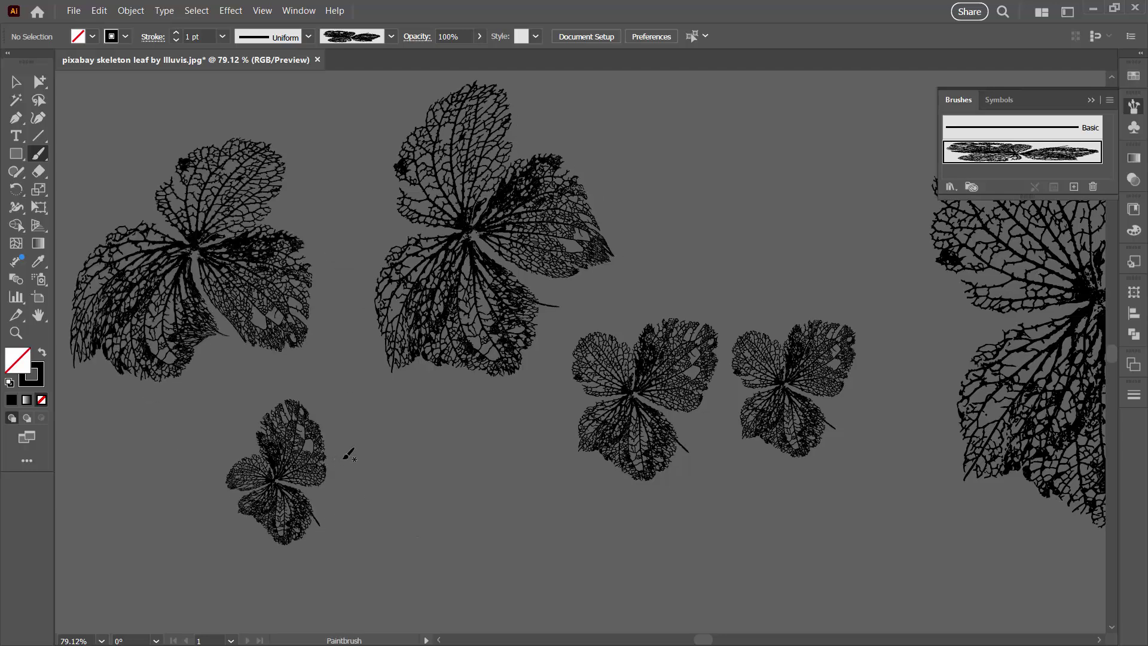
drag(386, 438, 407, 541)
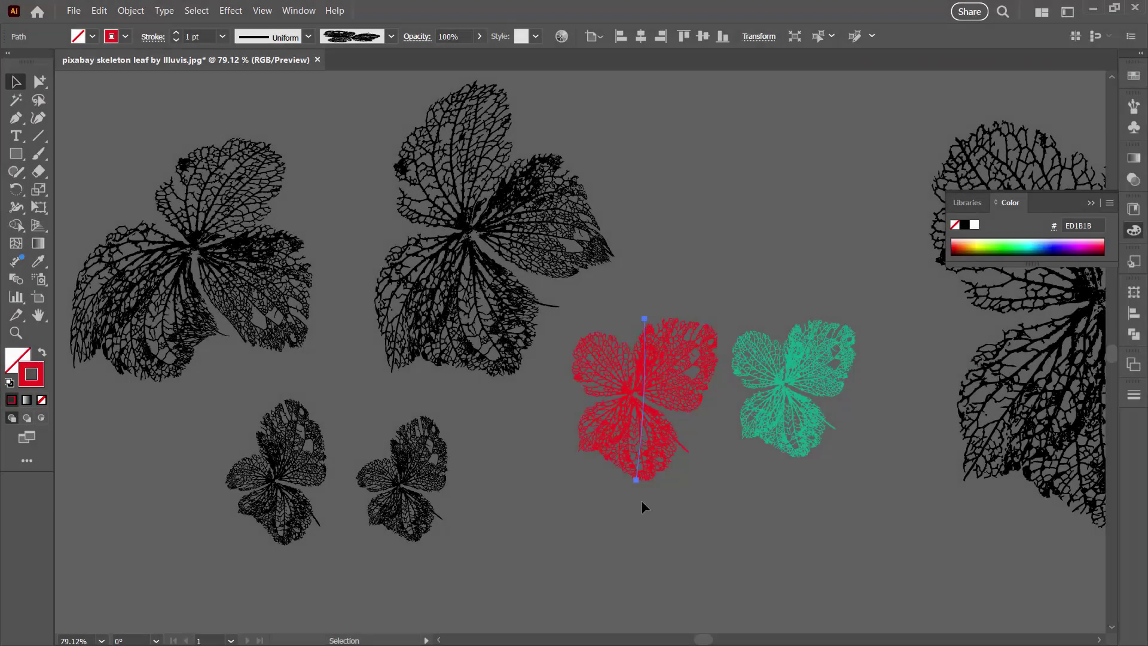
- Select a leaf stroke and turn on View > Show Bounding Box
click(547, 165)
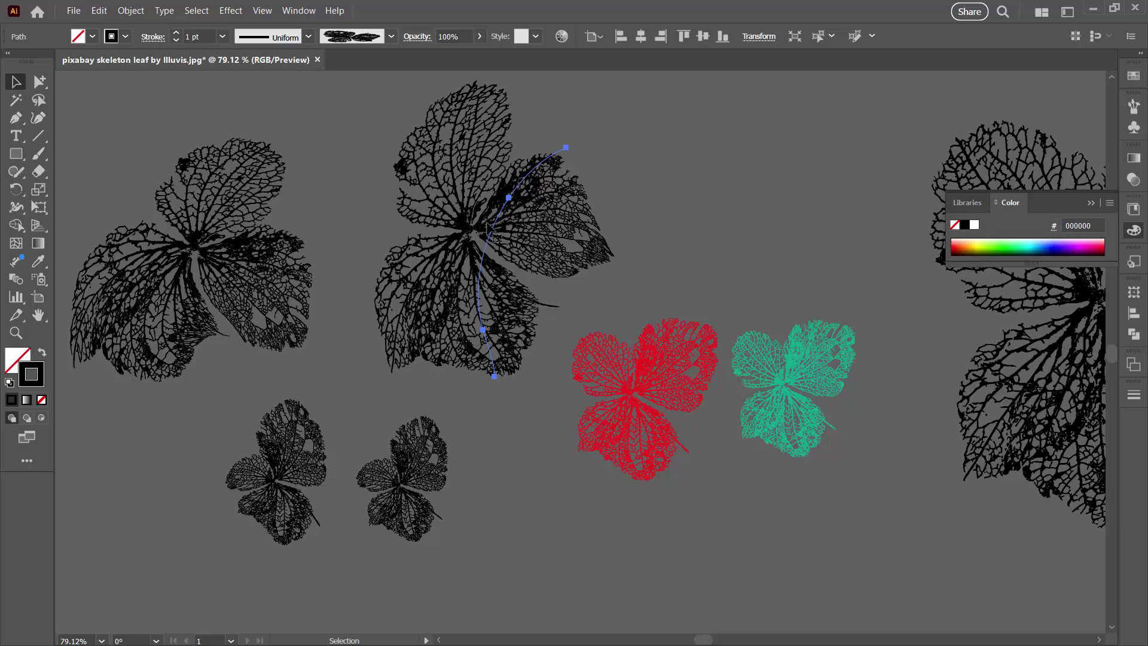
click(214, 237)
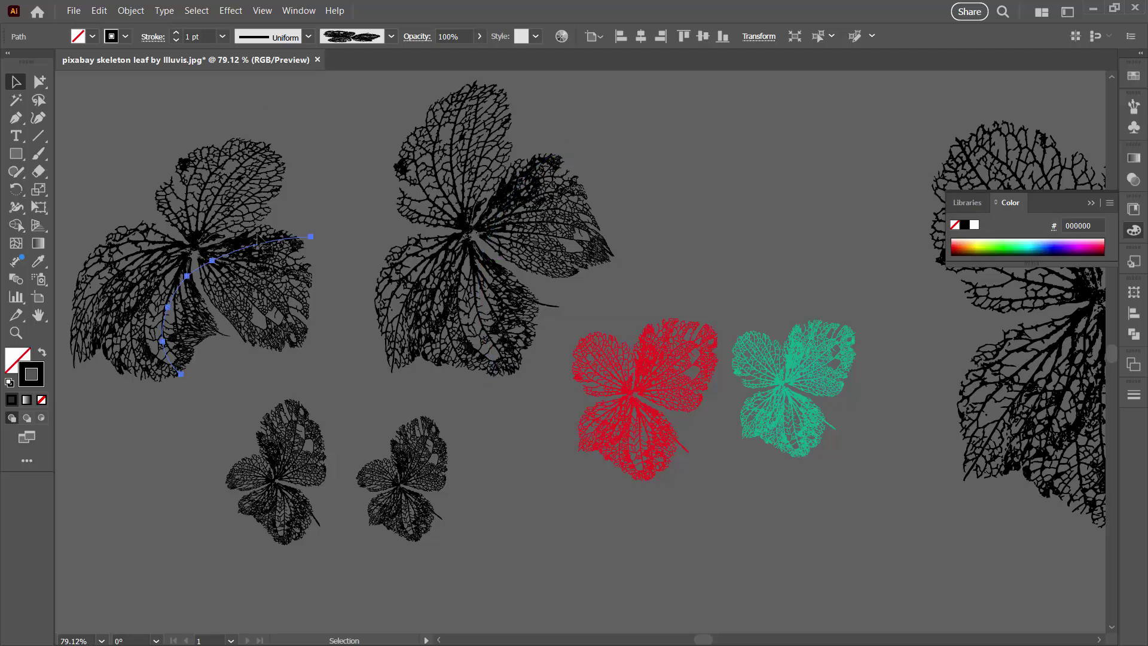
click(506, 192)
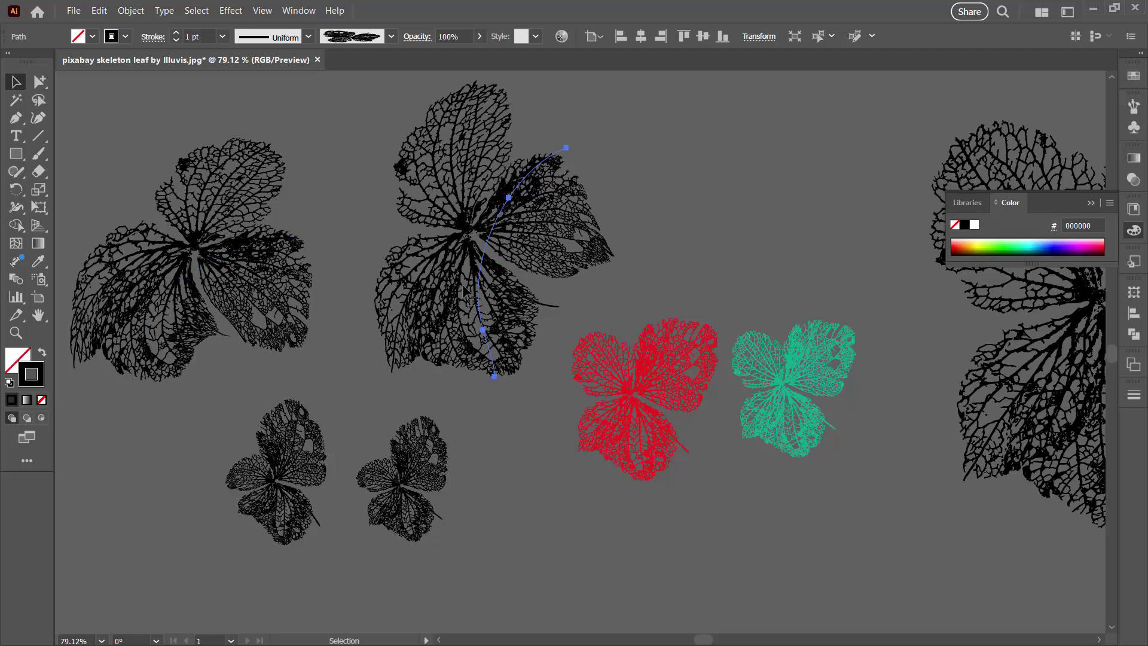
click(263, 11)
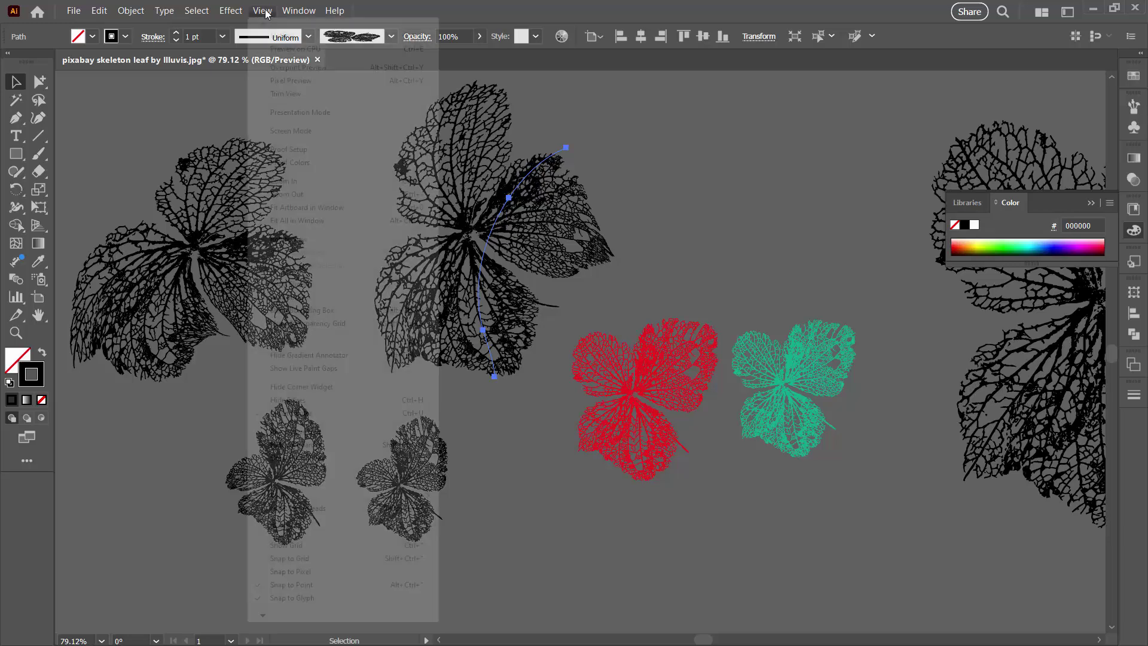
click(302, 310)
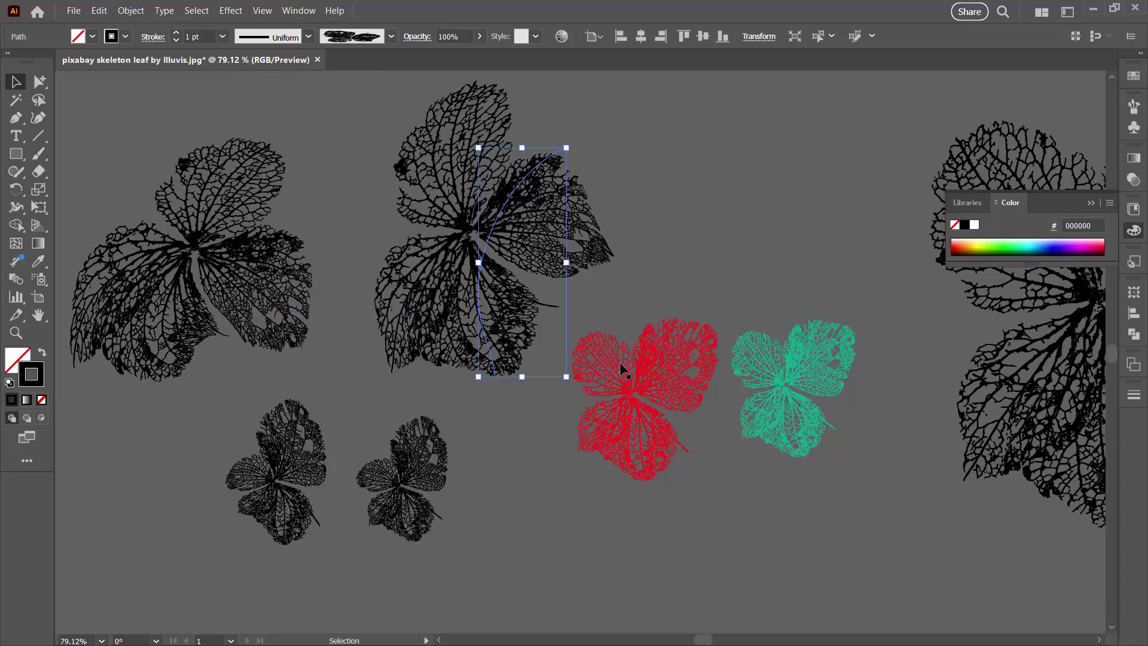
- Select the red, green and black leaf strokes in turn to check them
click(631, 396)
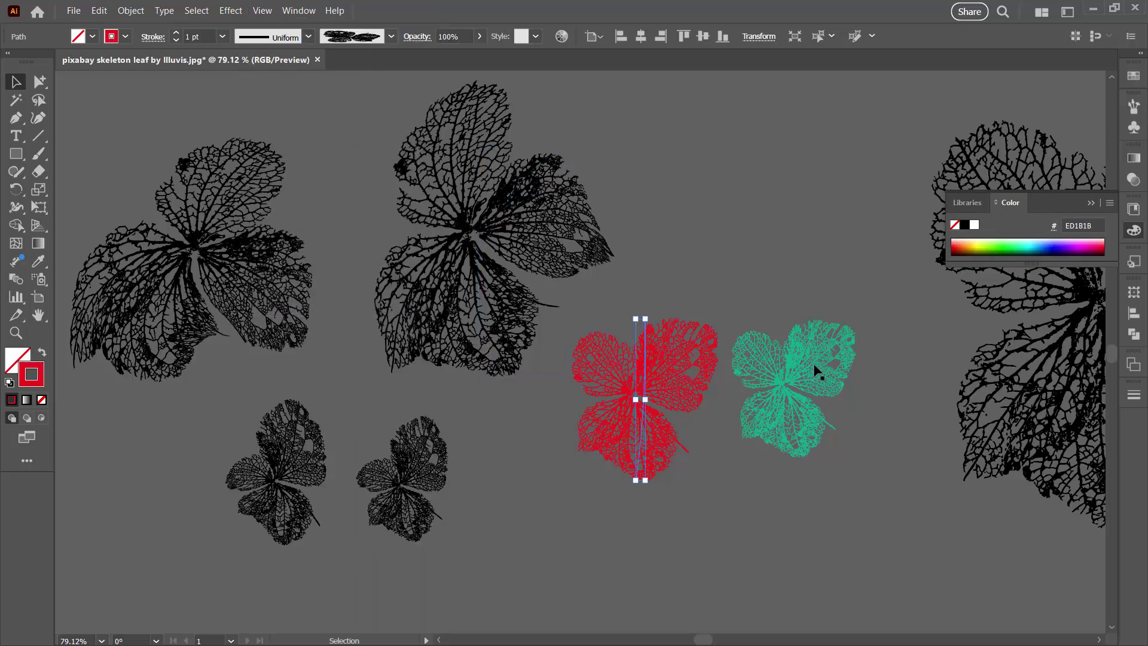
click(796, 366)
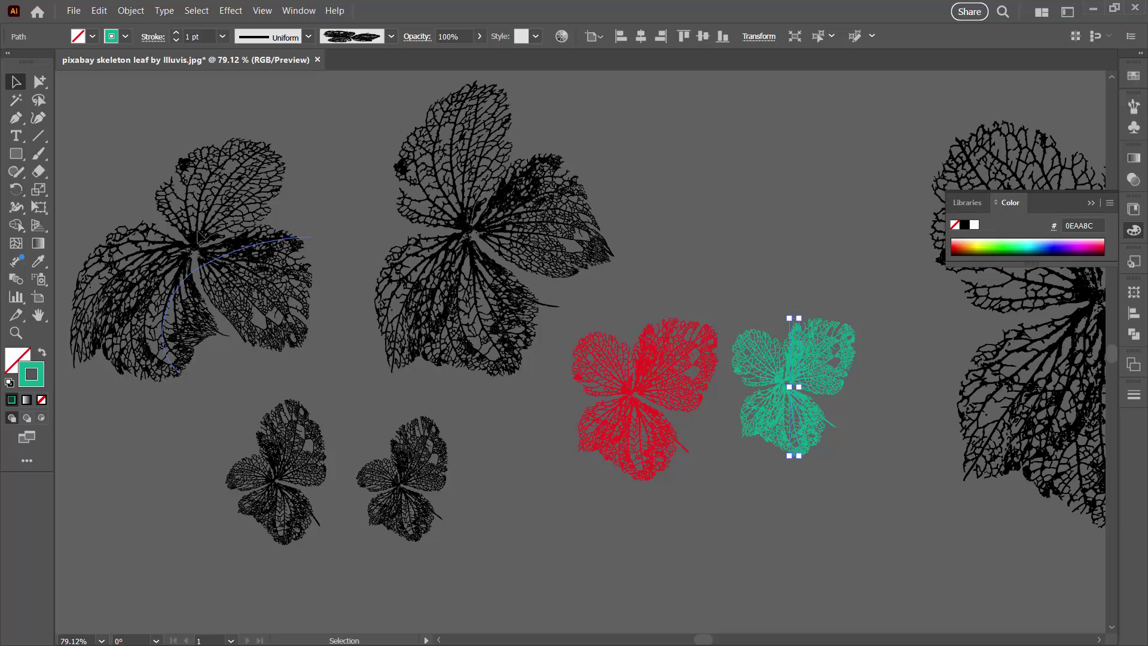
click(200, 250)
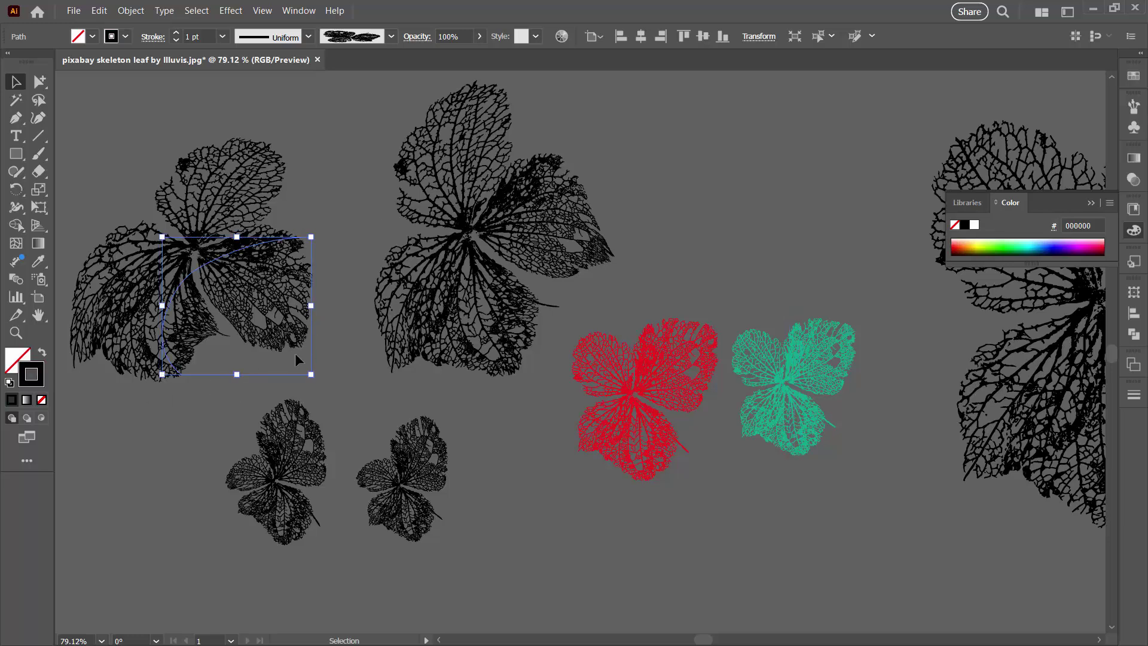
click(499, 345)
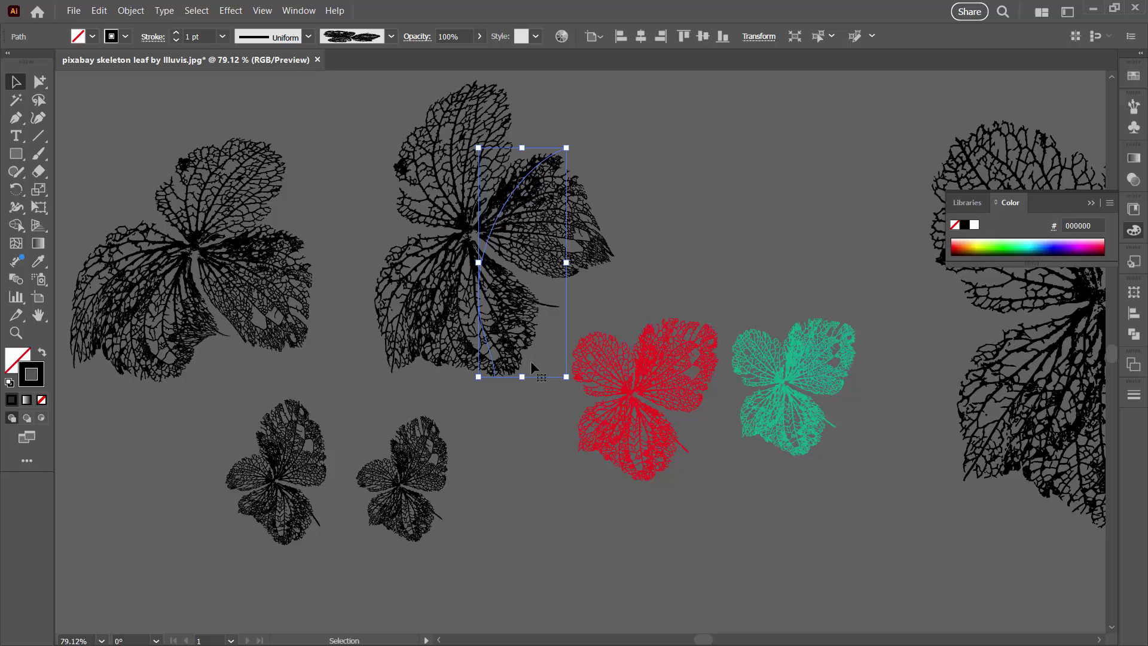
click(638, 430)
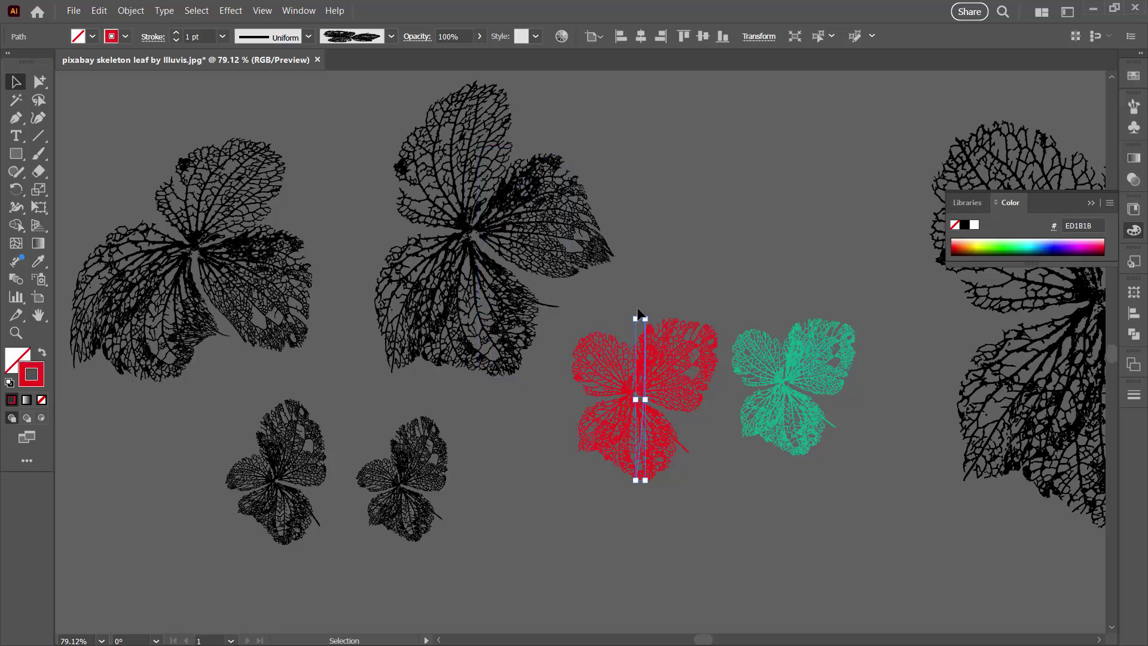
- Rotate the red leaf horizontal, turn the green leaf, and rotate and raise the top-left black leaf
mouse_move(642, 315)
mouse_down()
mouse_move(532, 365)
mouse_move(529, 443)
mouse_up()
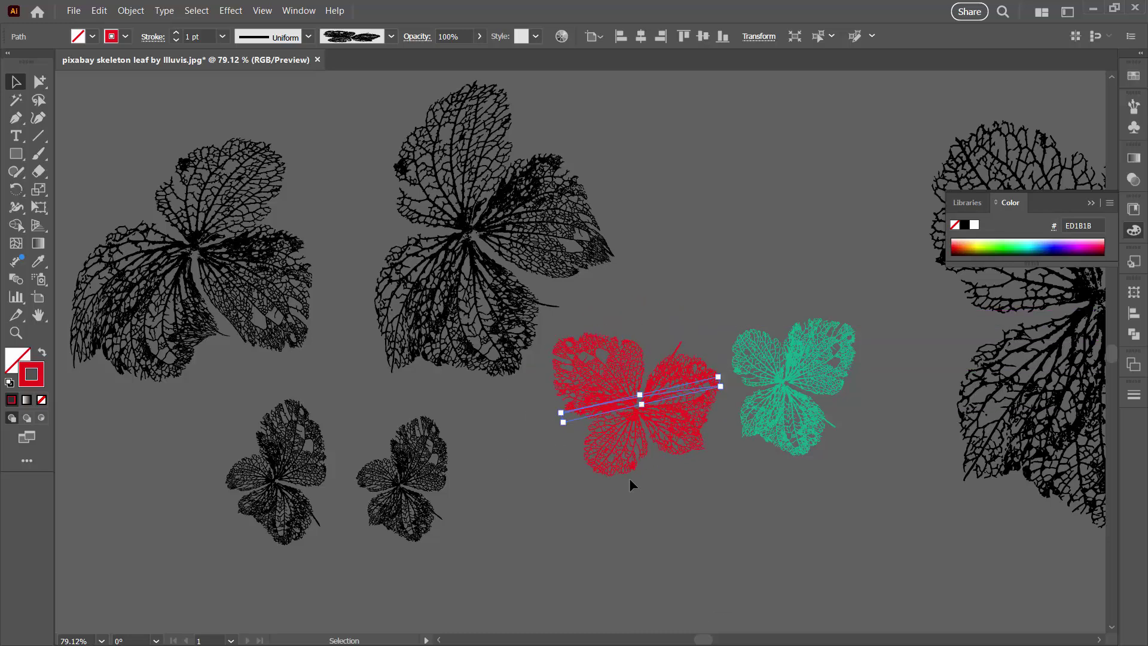
click(825, 366)
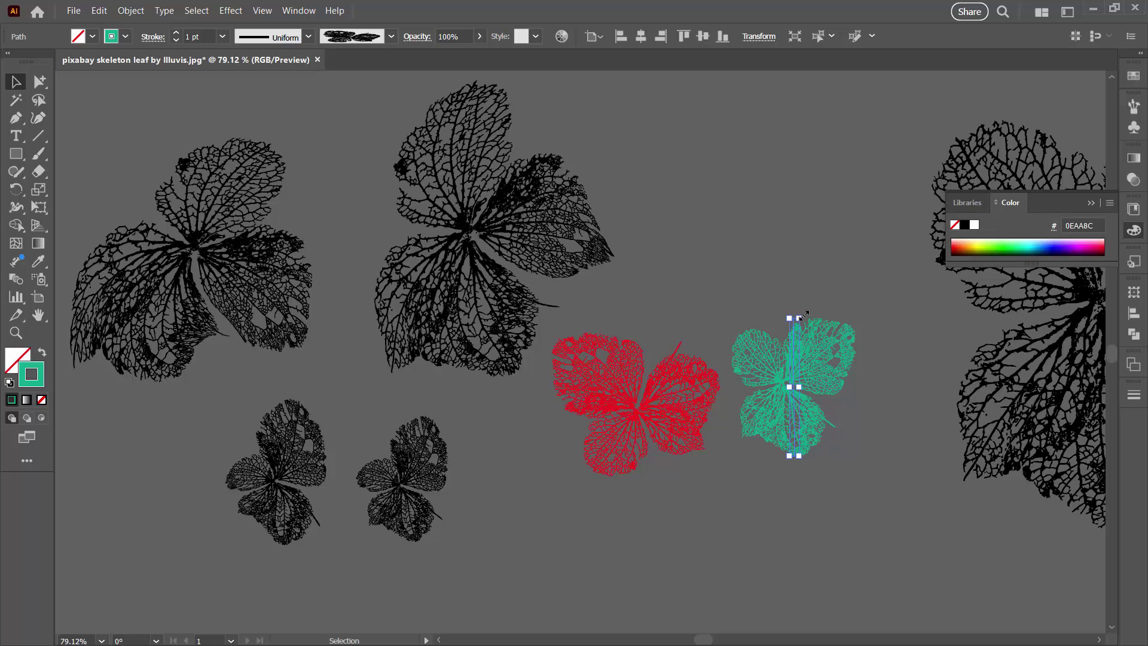
mouse_move(801, 309)
mouse_down()
mouse_move(866, 417)
mouse_move(811, 347)
mouse_up()
mouse_move(160, 273)
mouse_down()
mouse_move(317, 254)
mouse_move(157, 245)
mouse_up()
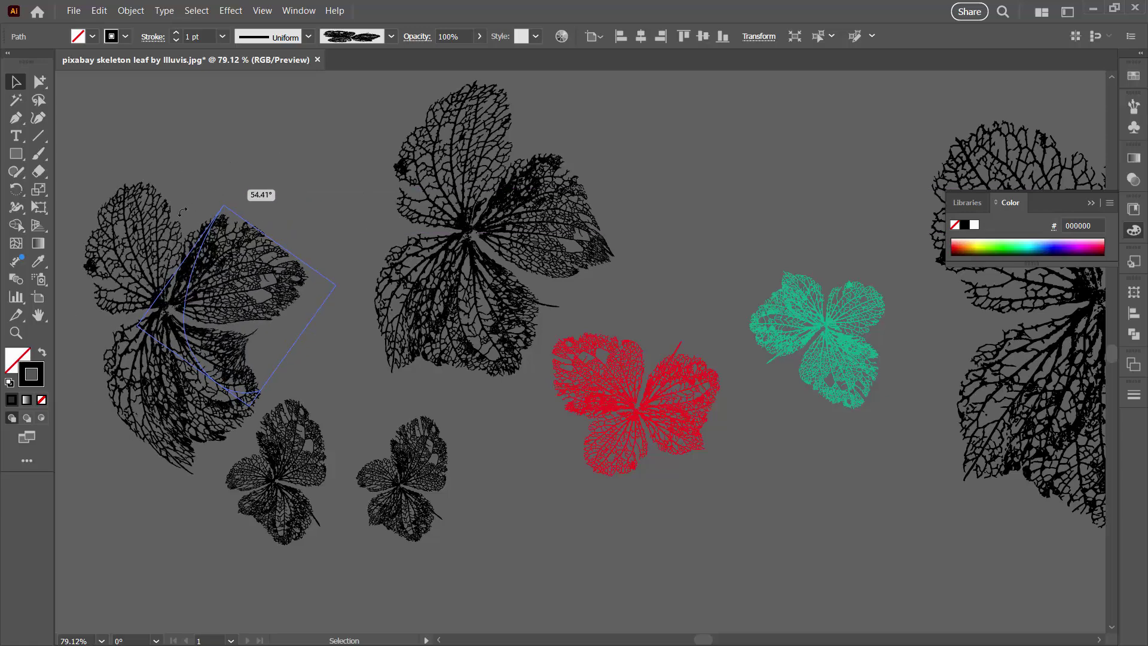
drag(226, 338, 231, 257)
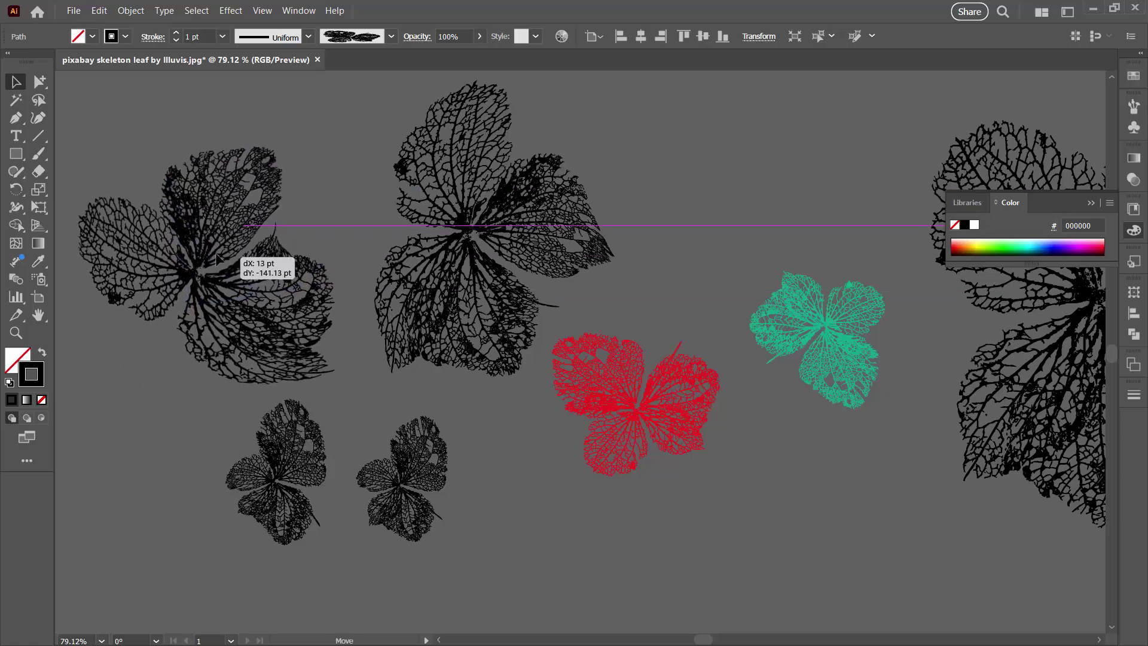
click(184, 441)
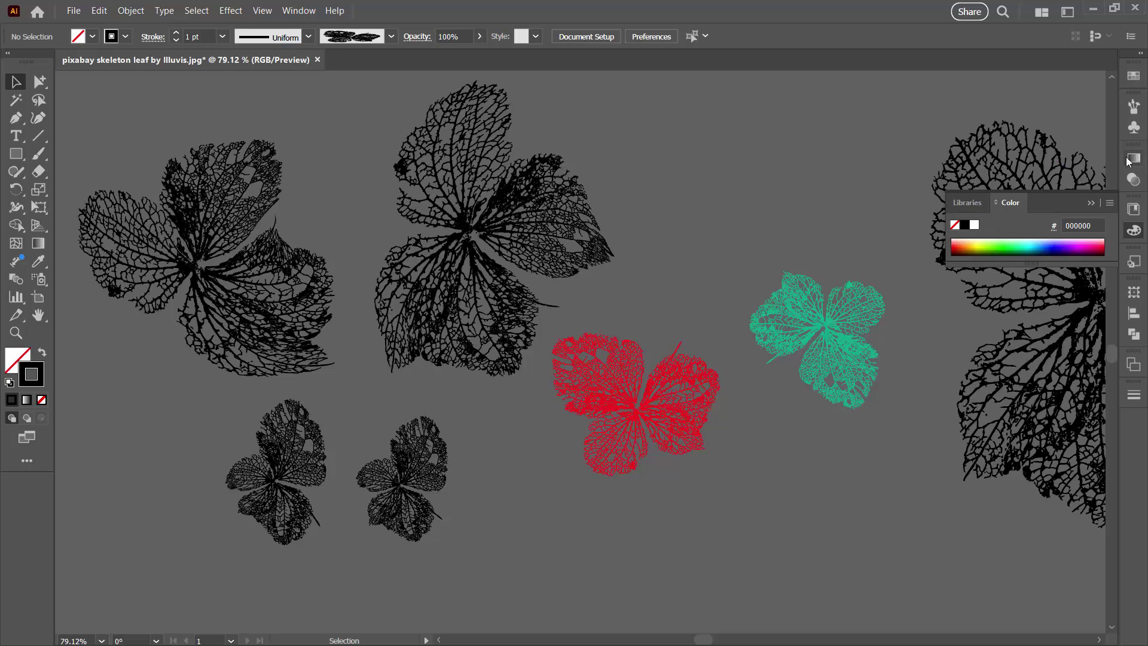
- Collapse the Color panel, open the Brushes panel, and drag it taller
click(1093, 202)
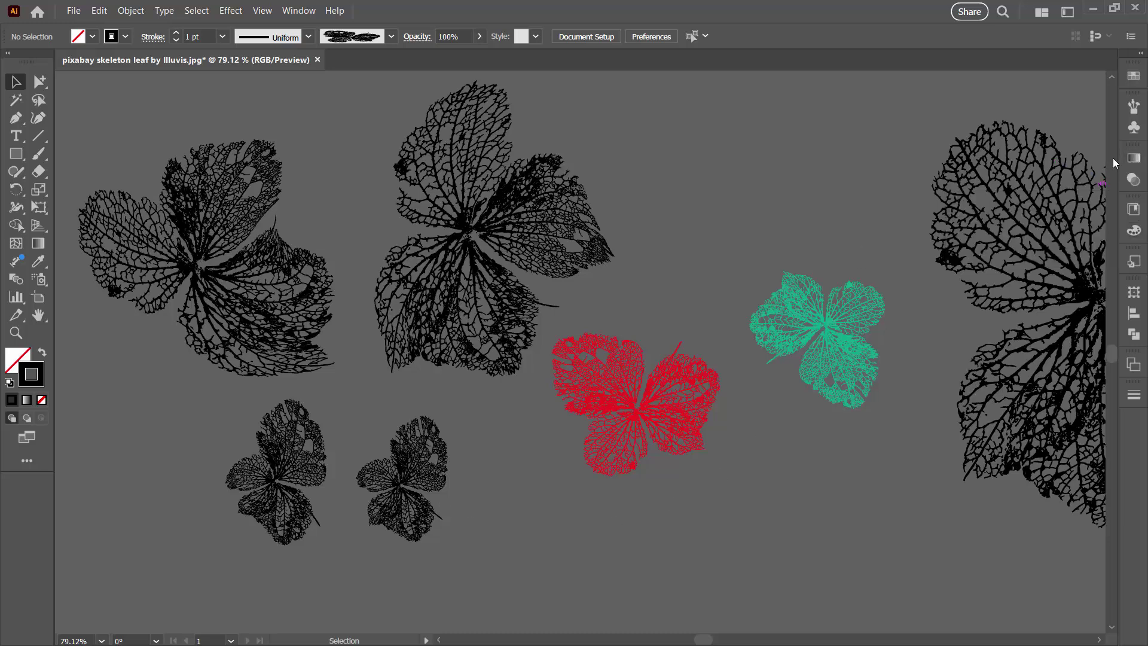
click(1134, 106)
drag(1027, 195, 1027, 334)
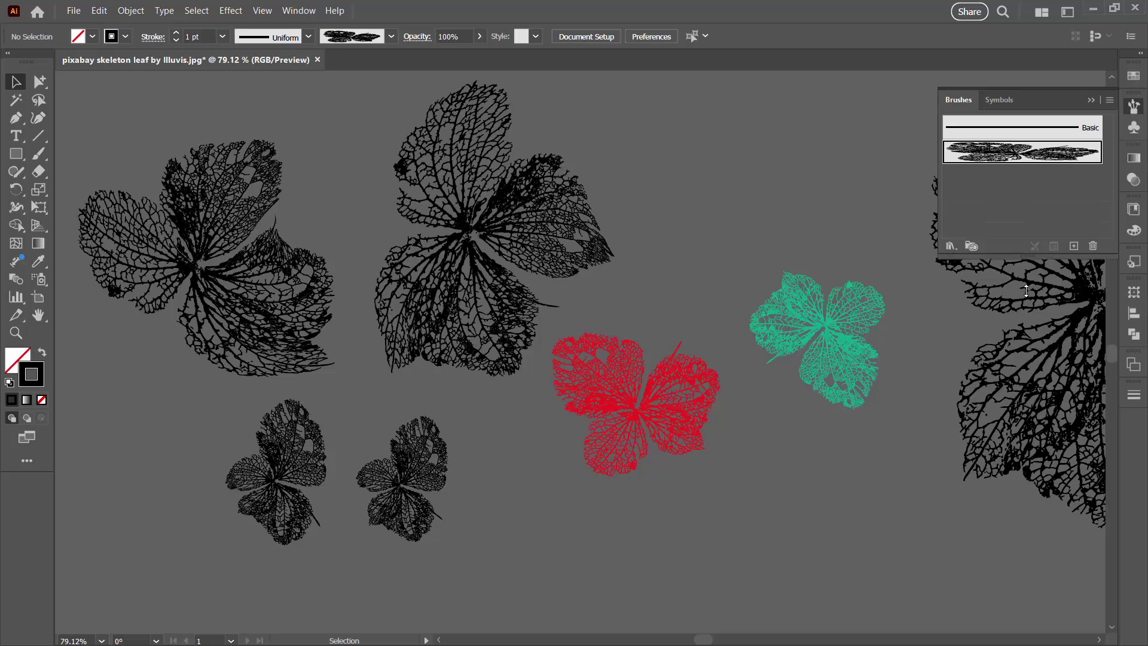
click(1038, 77)
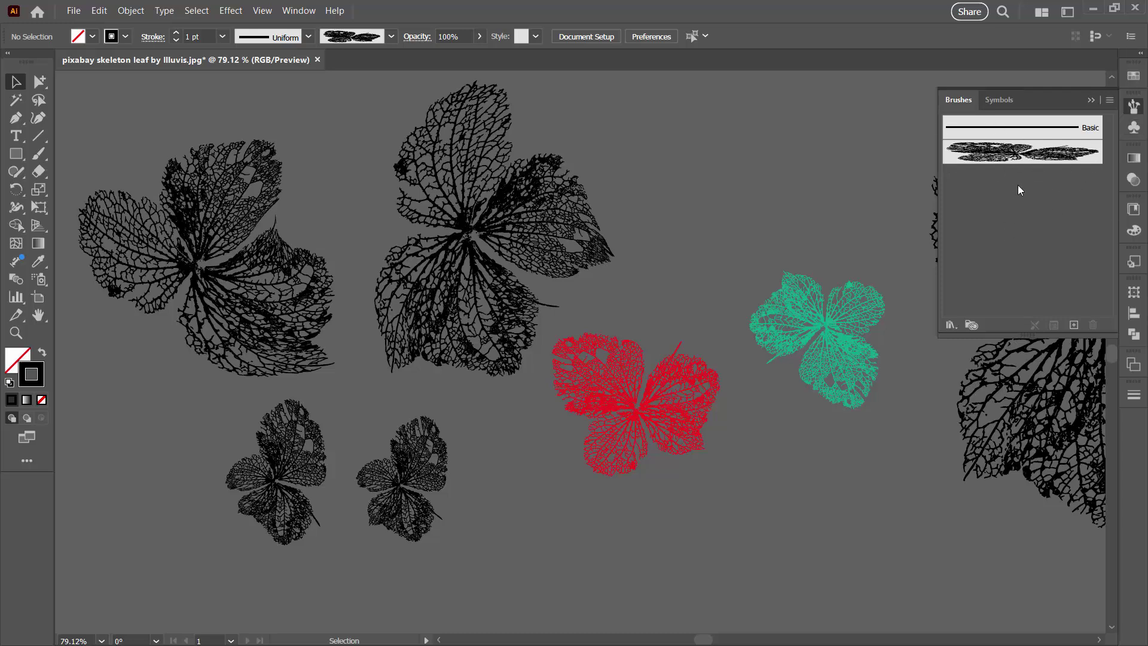
- Save the brushes as a brush library named 'skeleton leaf'
click(1109, 100)
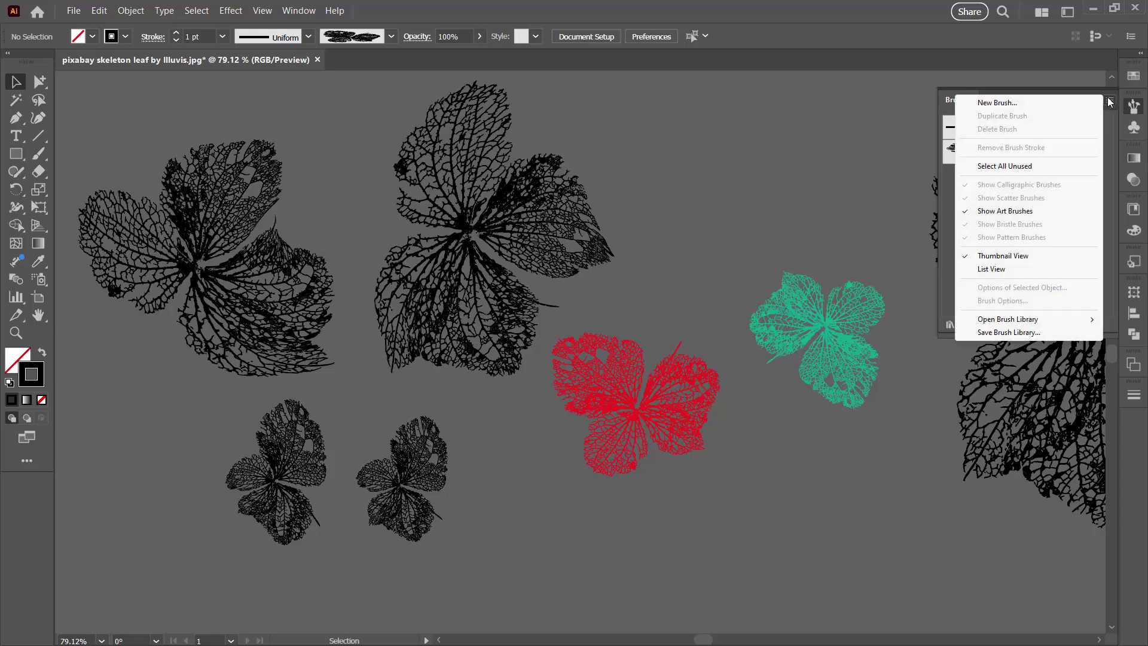
click(971, 333)
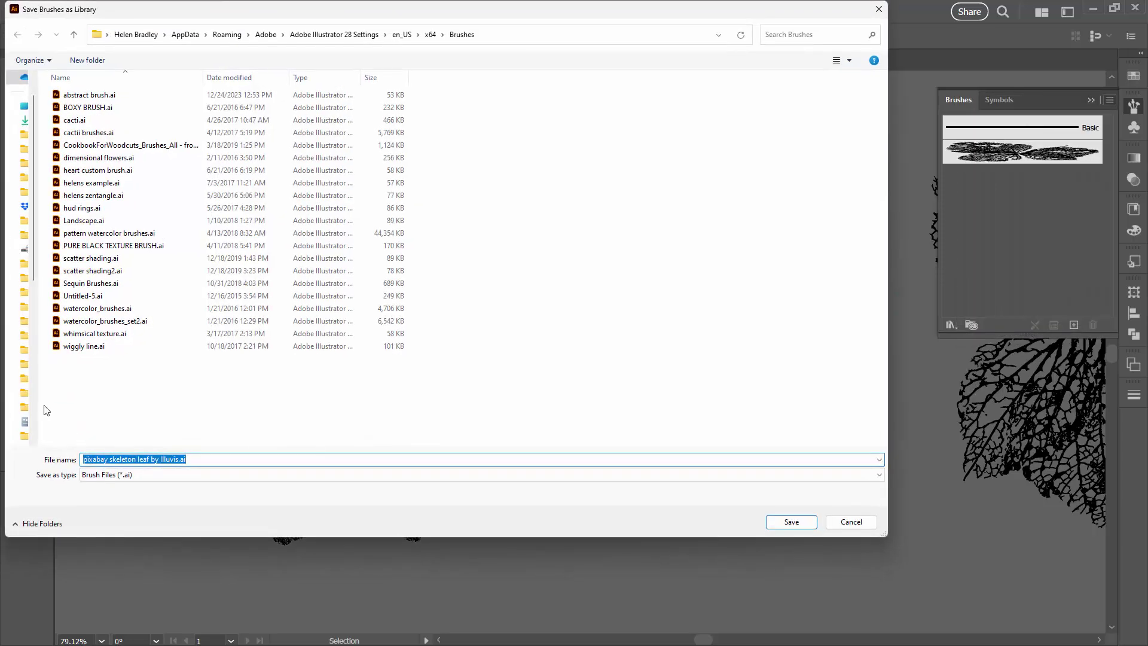
text(skelet)
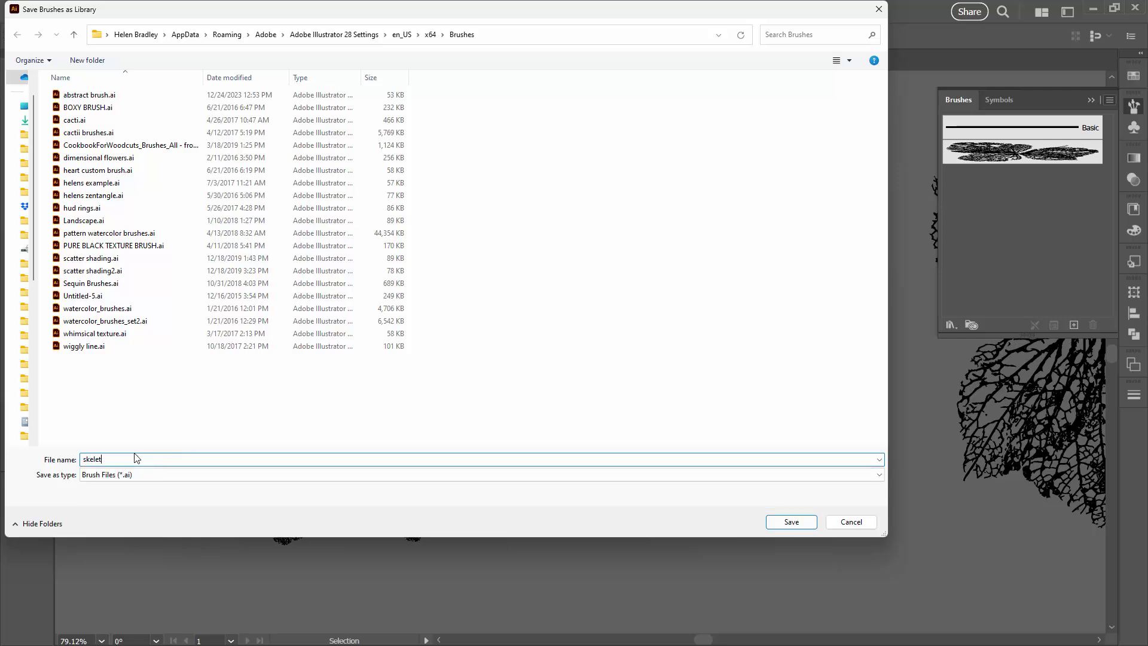
text(on leaf)
click(788, 521)
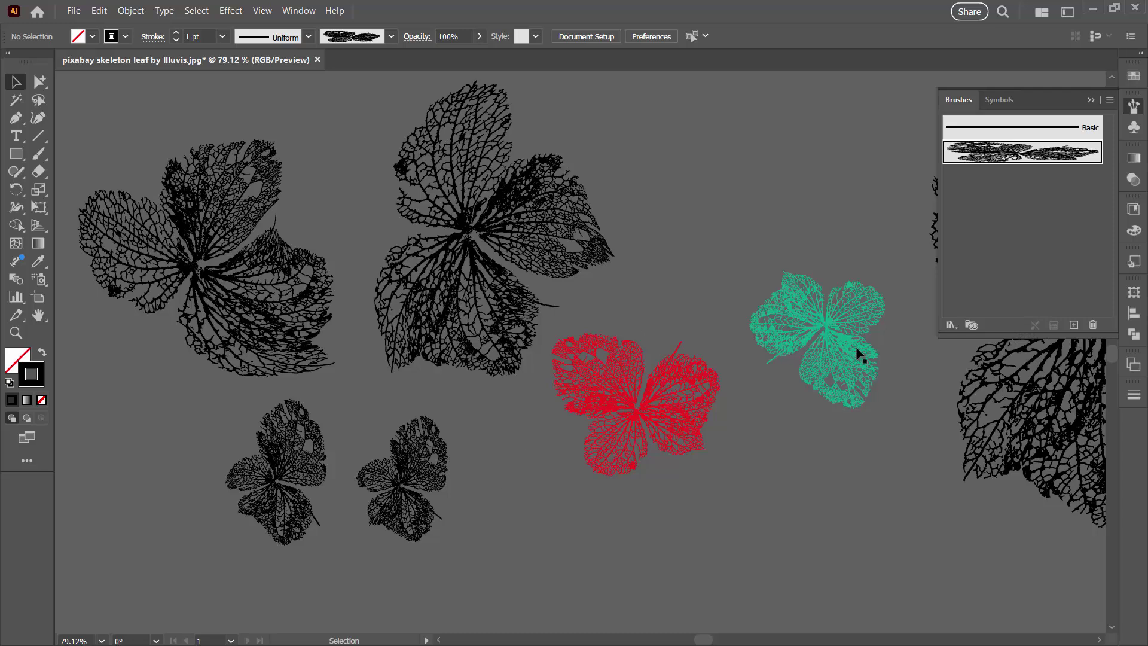
- Open the User Defined 'skeleton leaf' library and drag its brush into the Brushes panel
click(949, 324)
mouse_move(985, 464)
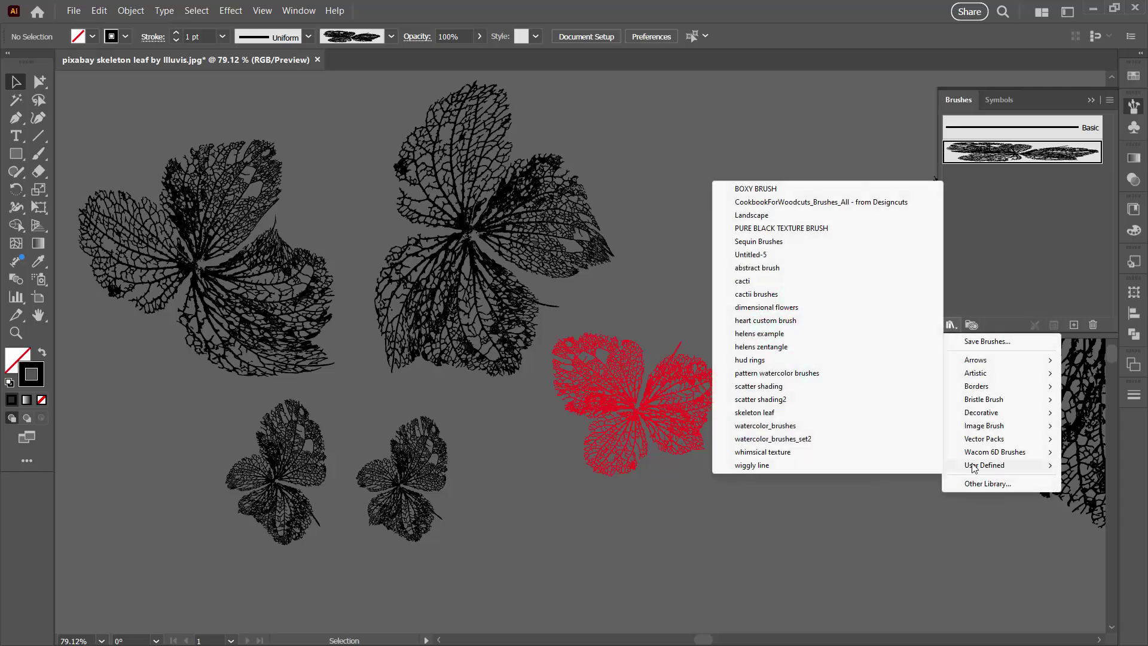
click(752, 412)
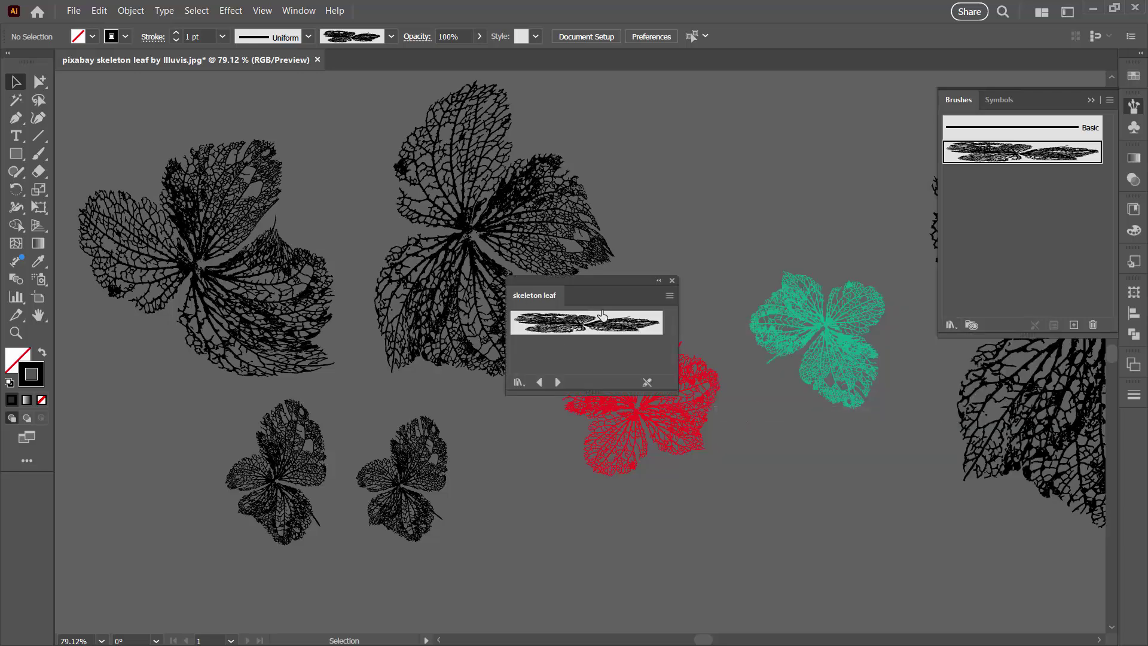
drag(584, 325, 991, 213)
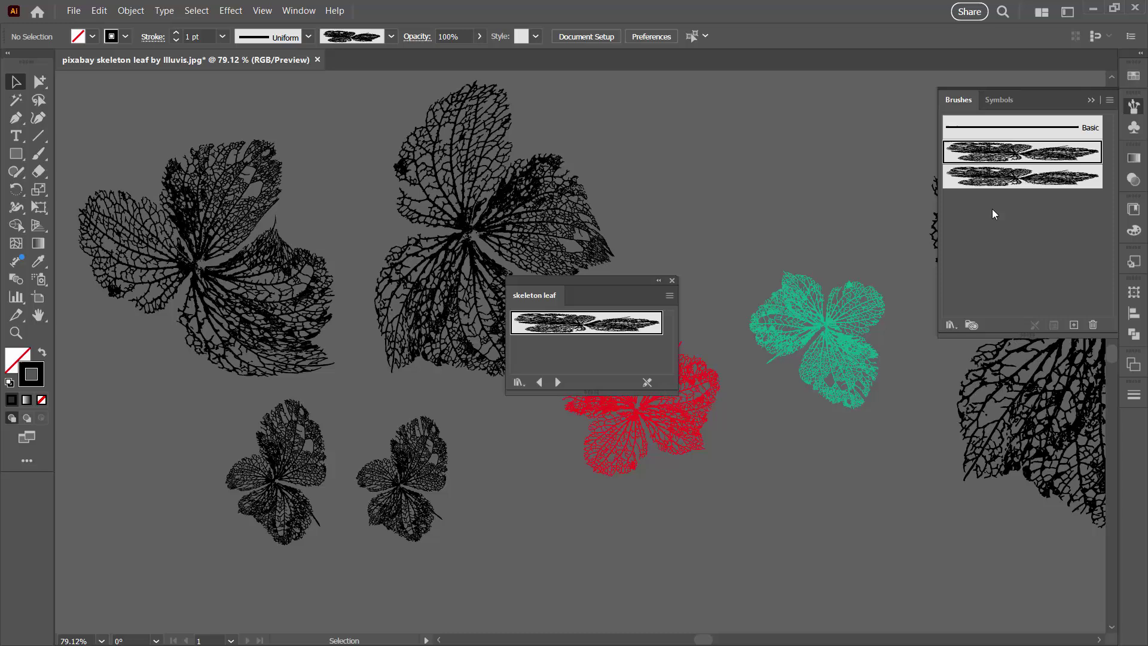
click(672, 280)
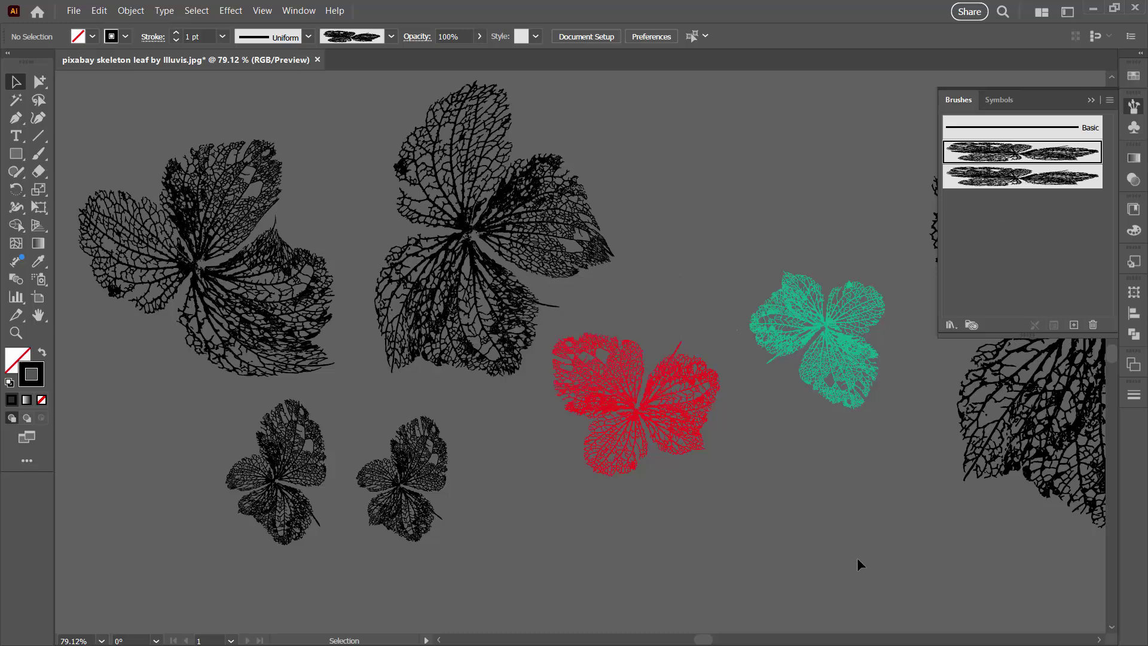
- Collapse the Brushes panel and pan the canvas to show the large black source leaf
click(762, 482)
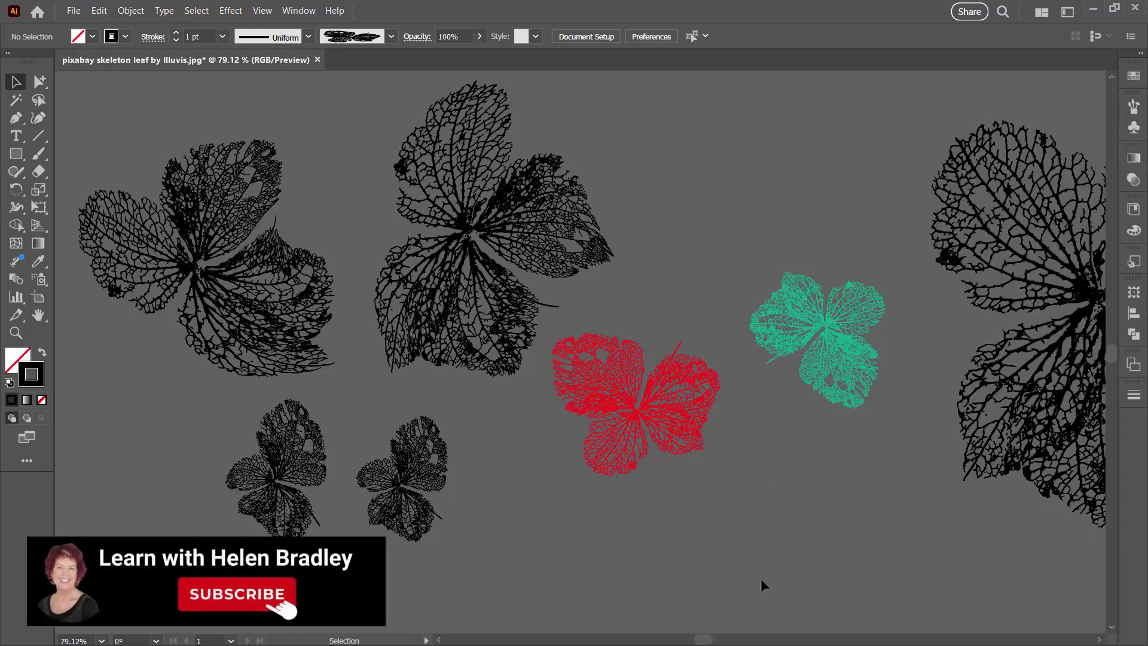
mouse_move(823, 470)
mouse_down()
mouse_move(599, 468)
mouse_move(479, 494)
mouse_up()
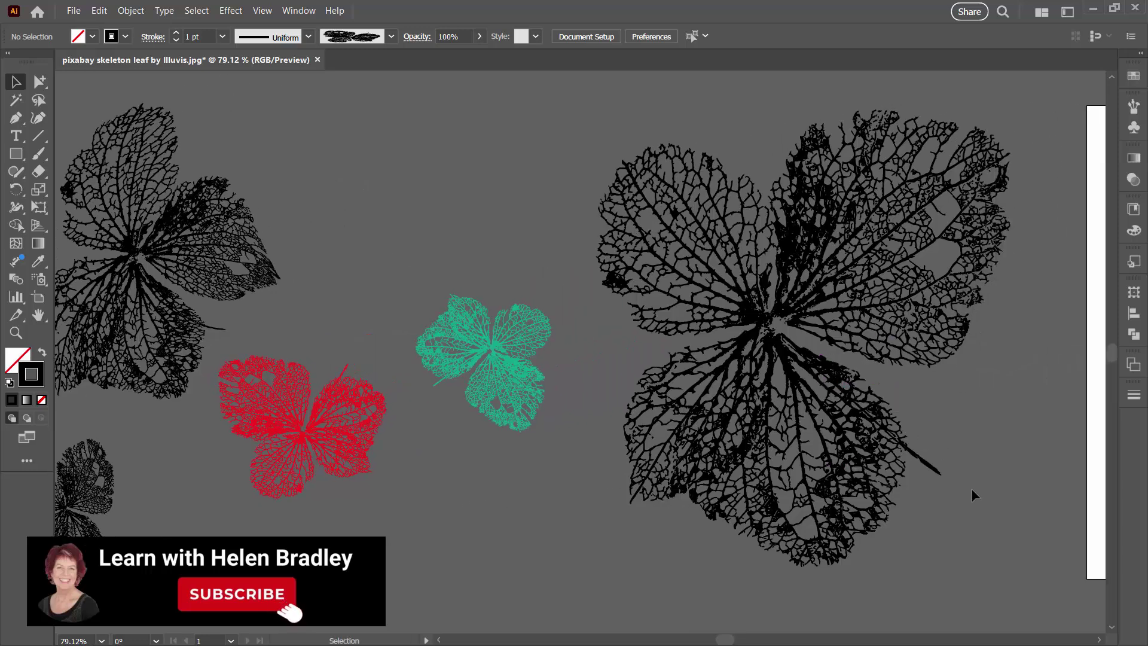